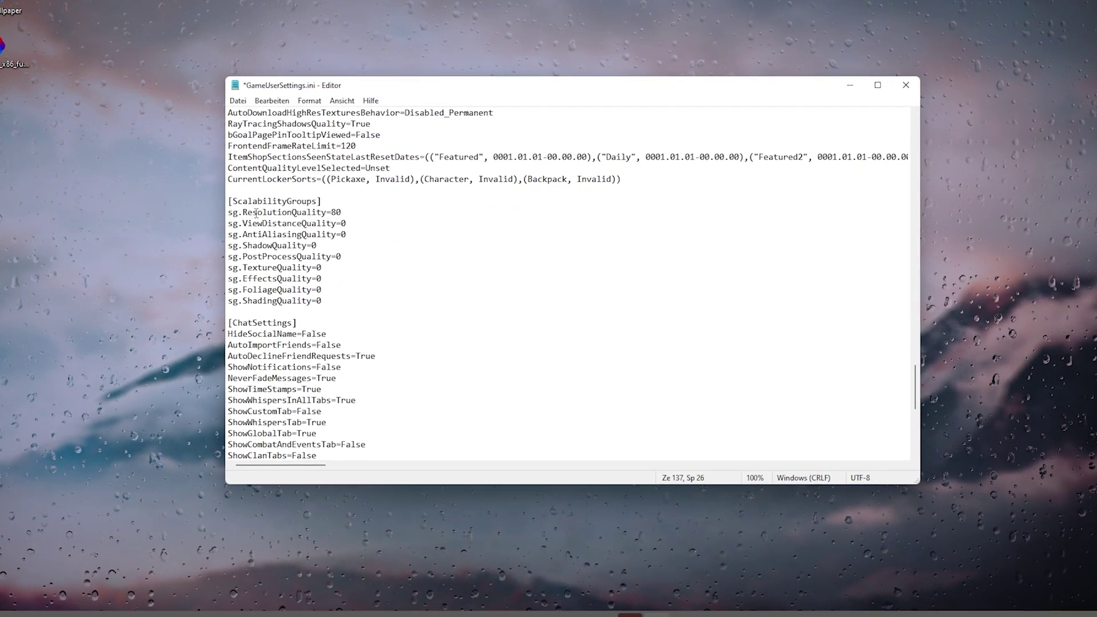
double_click(322, 206)
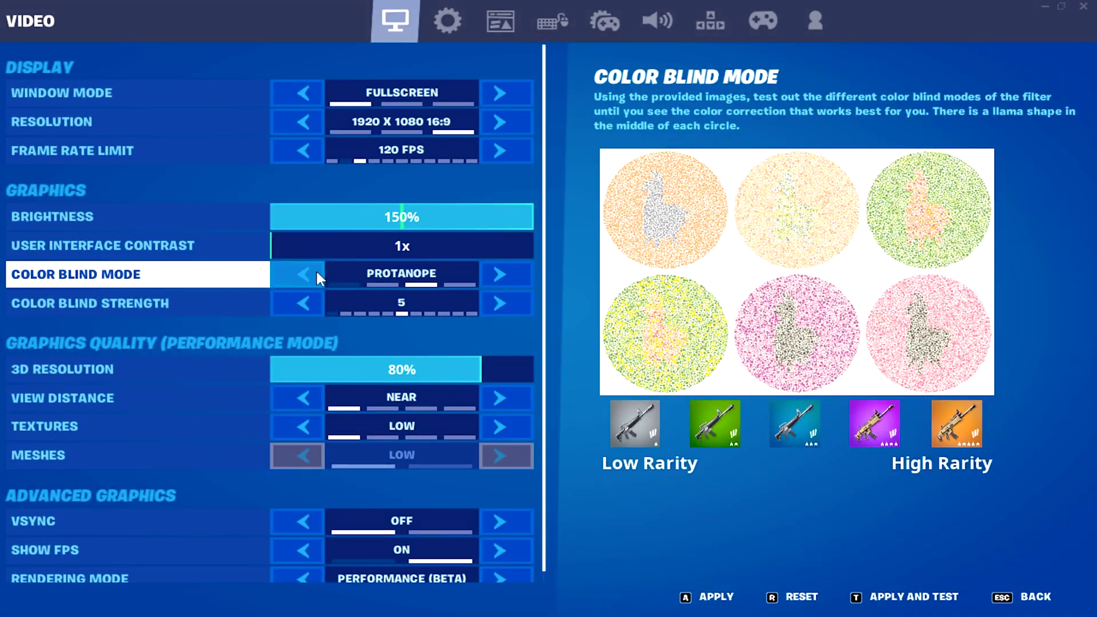
click(317, 273)
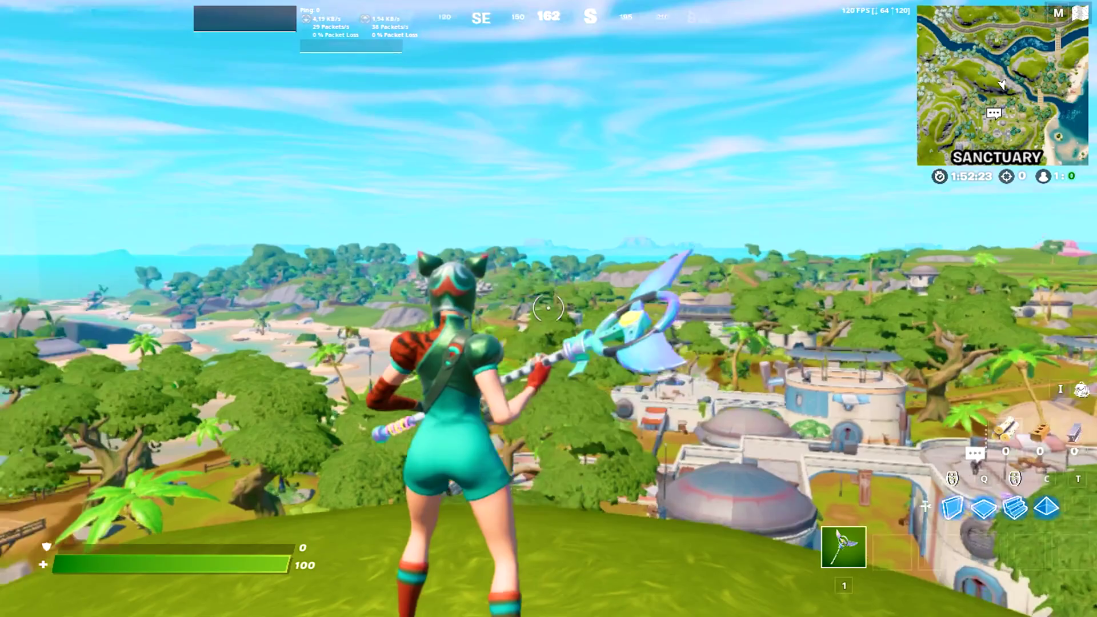
click(548, 308)
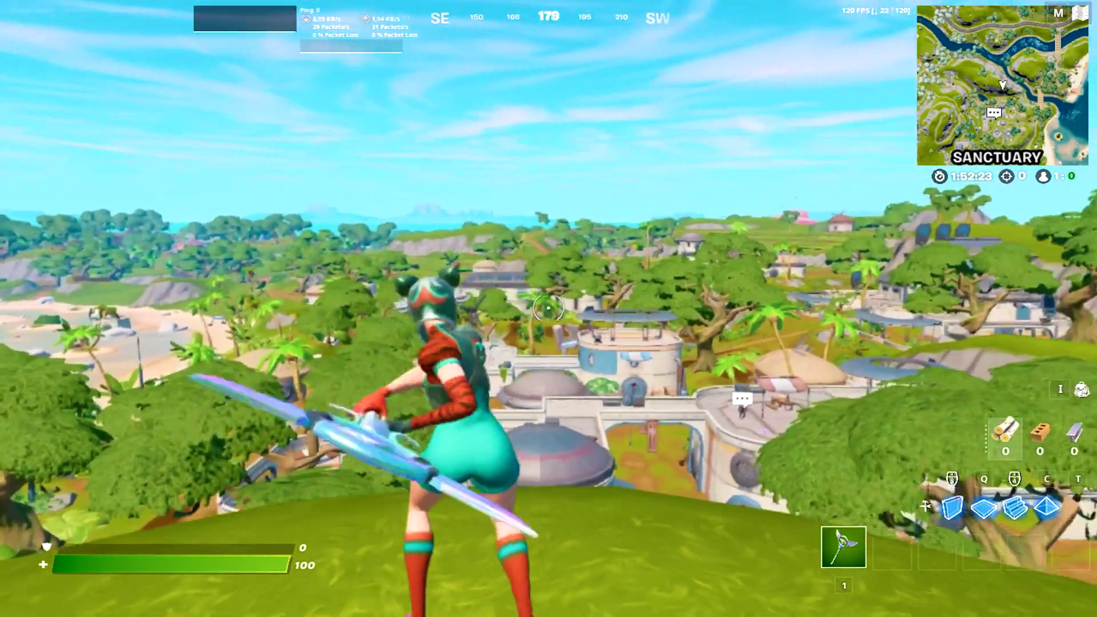
key(Escape)
key(Escape)
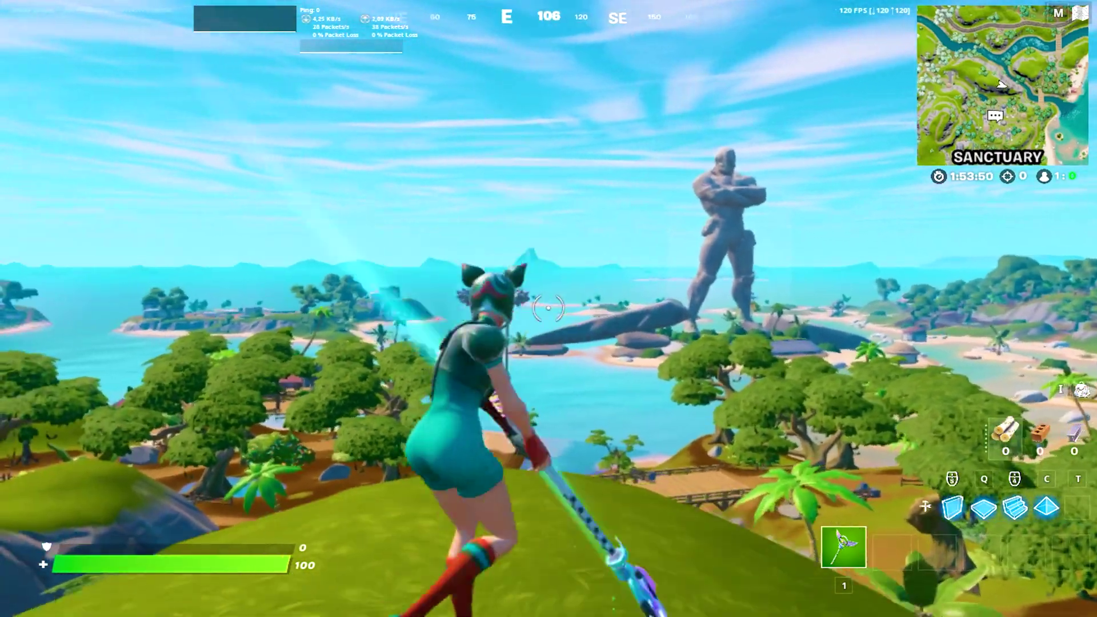
click(547, 308)
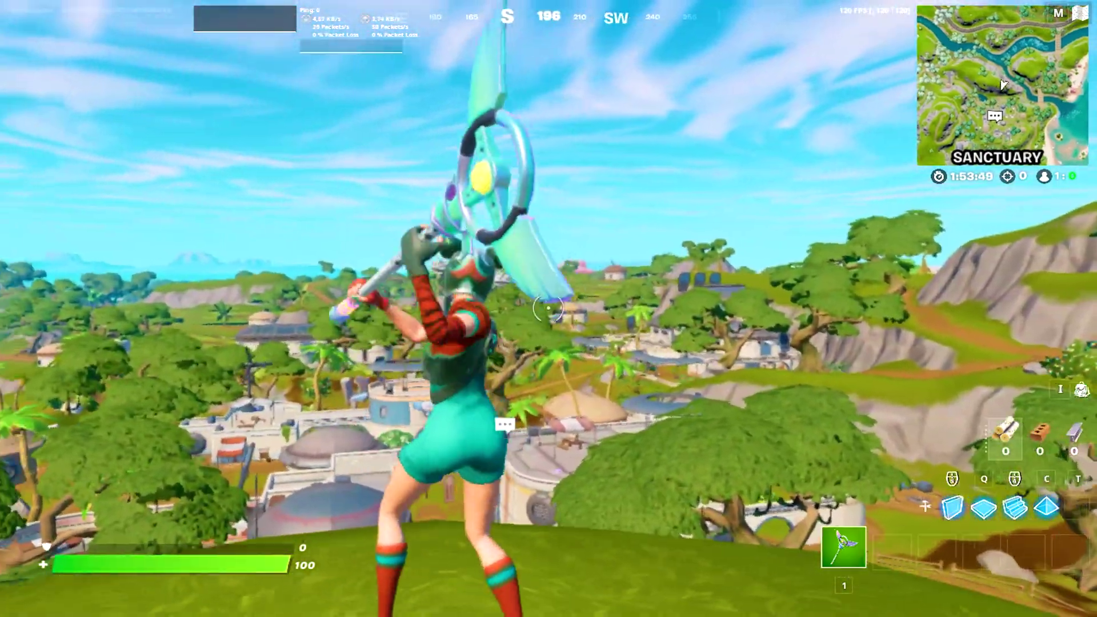
click(548, 308)
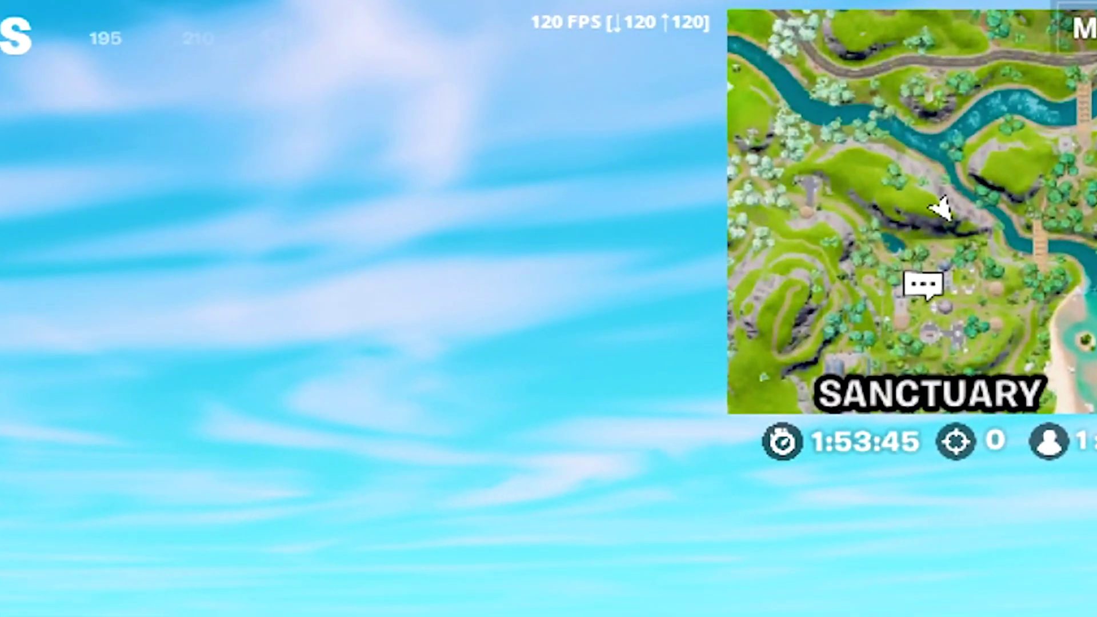
key(Escape)
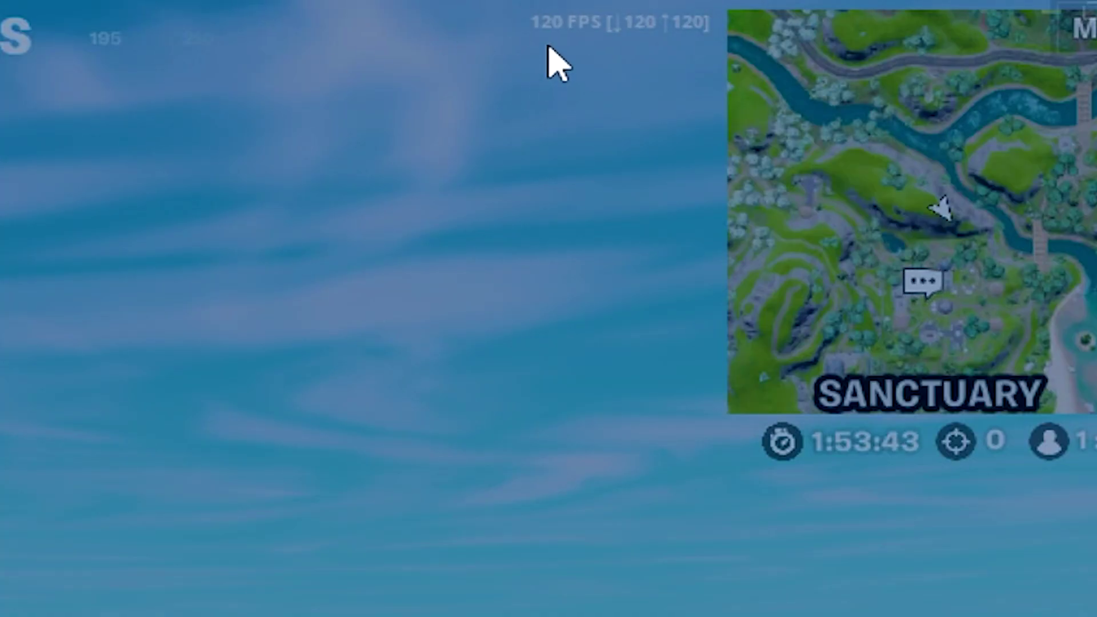
key(Escape)
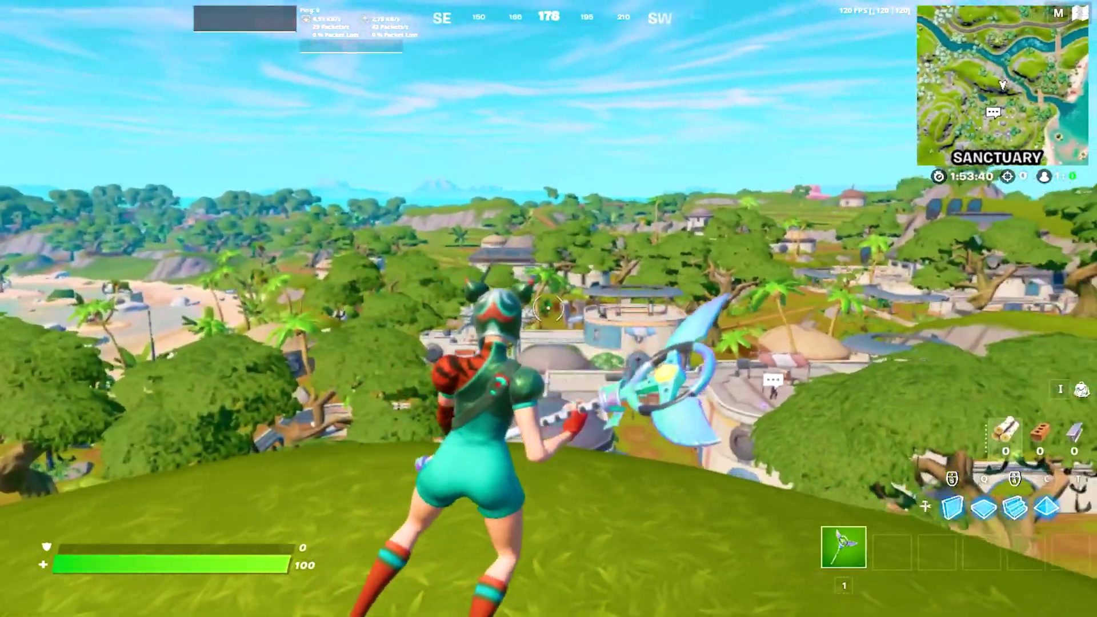
click(549, 309)
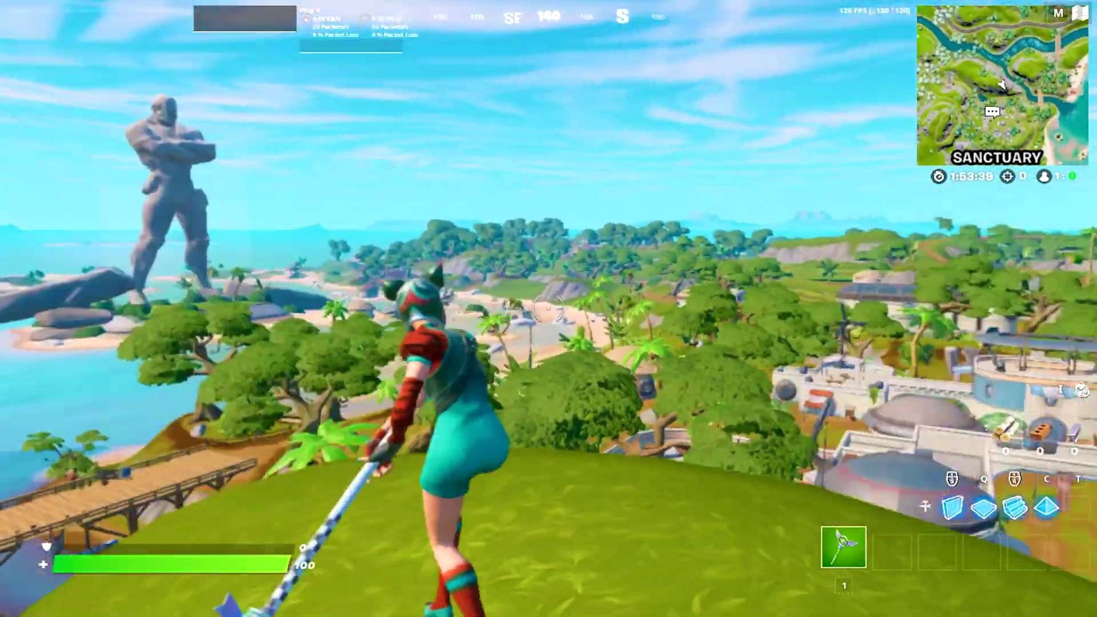
click(549, 309)
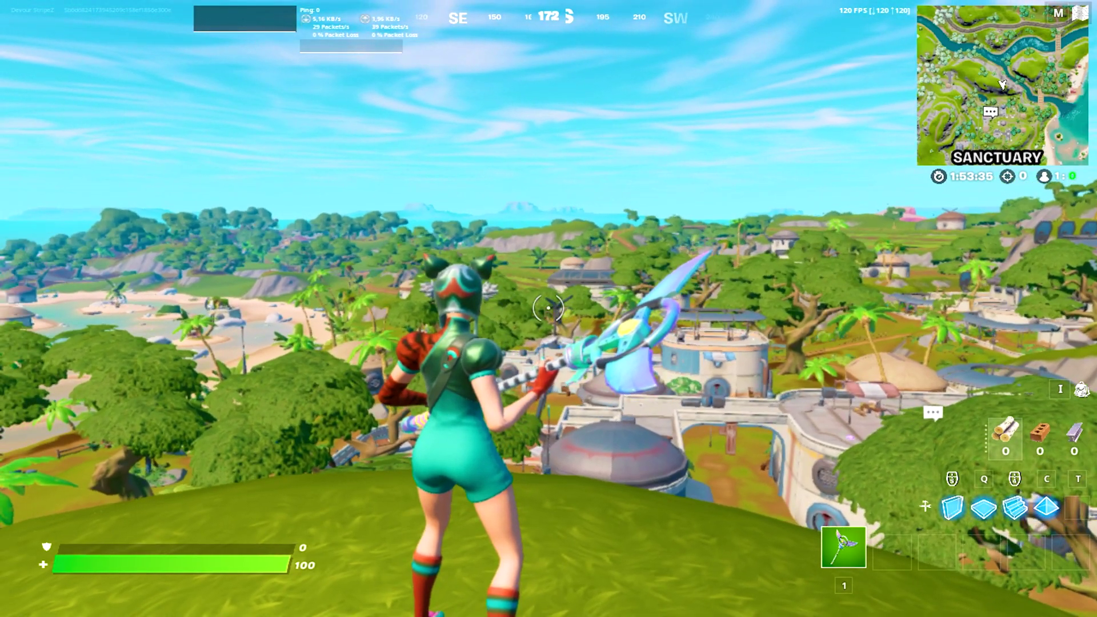
click(548, 308)
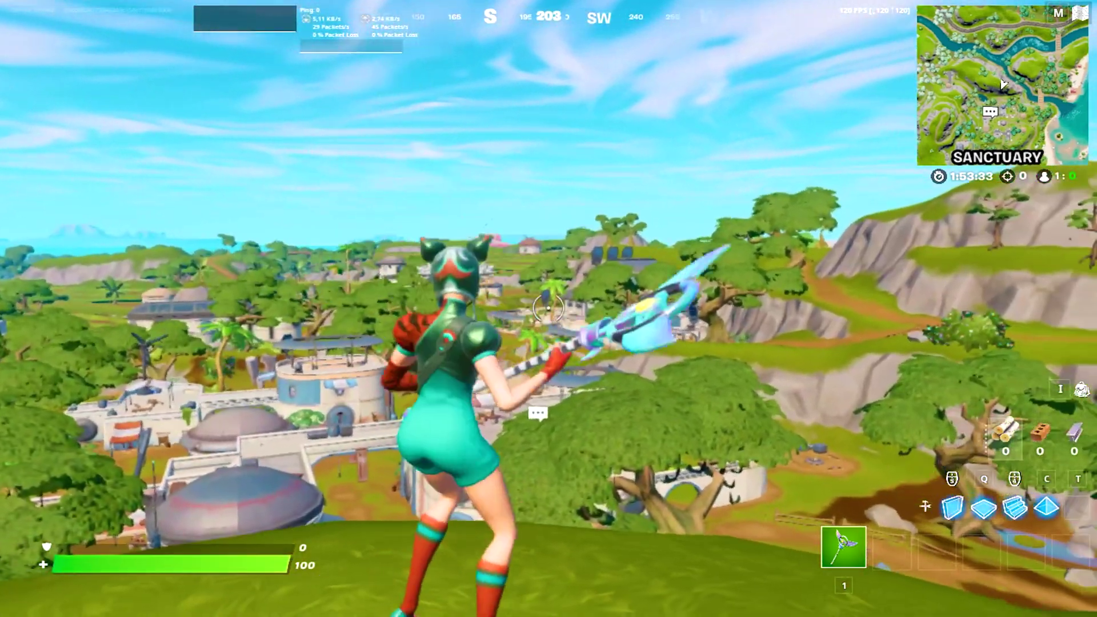
click(549, 308)
- Open the video settings and raise the 3D resolution to its maximum
key(Escape)
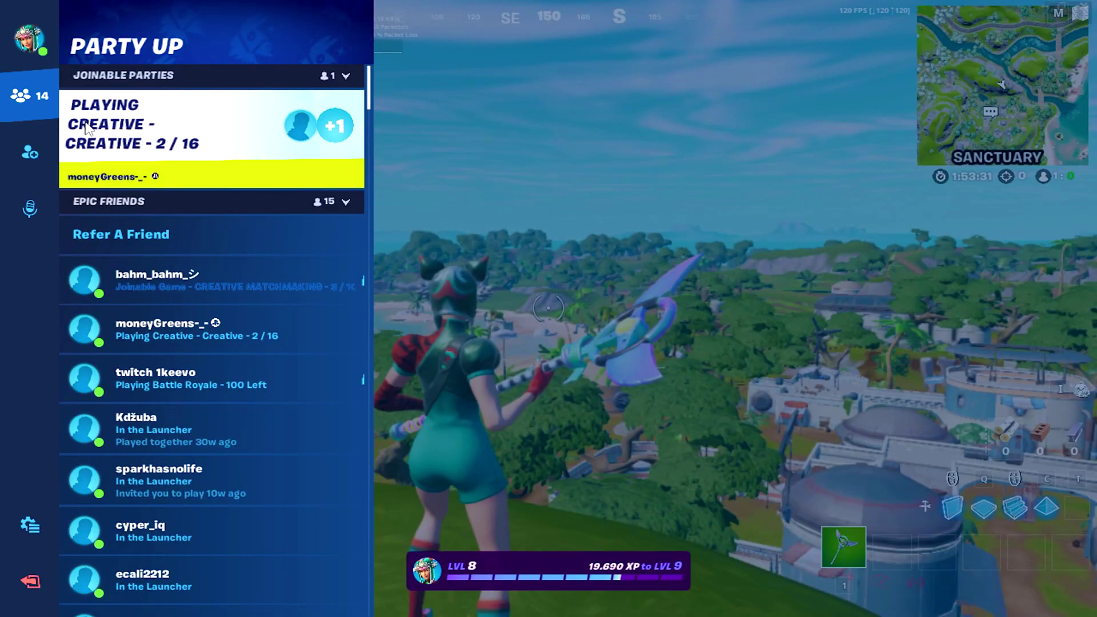
click(29, 524)
click(103, 89)
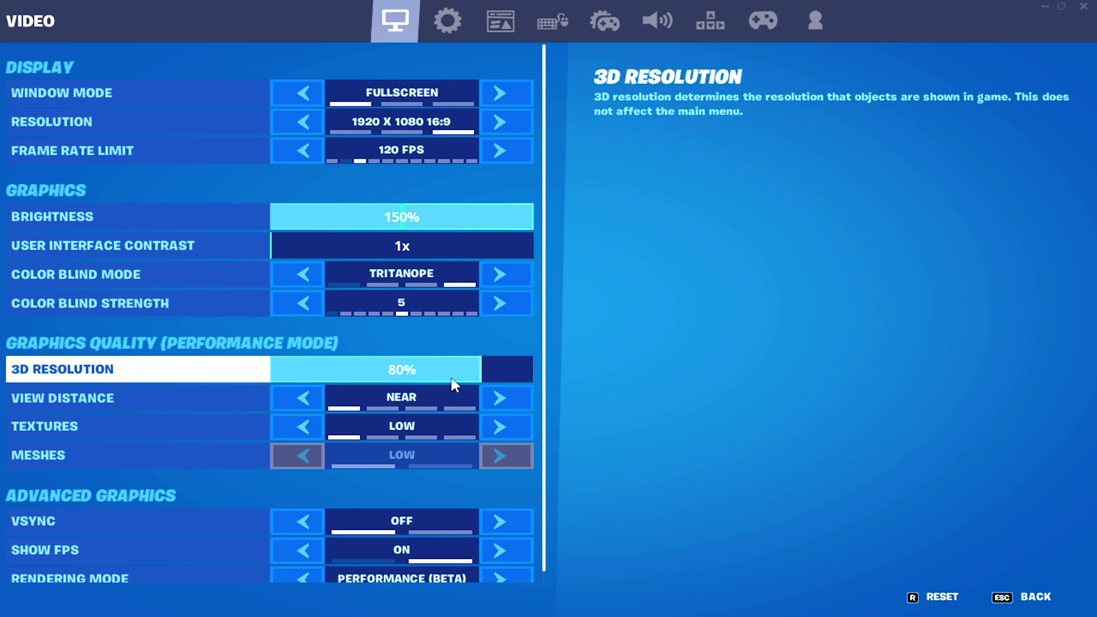
drag(484, 372, 536, 373)
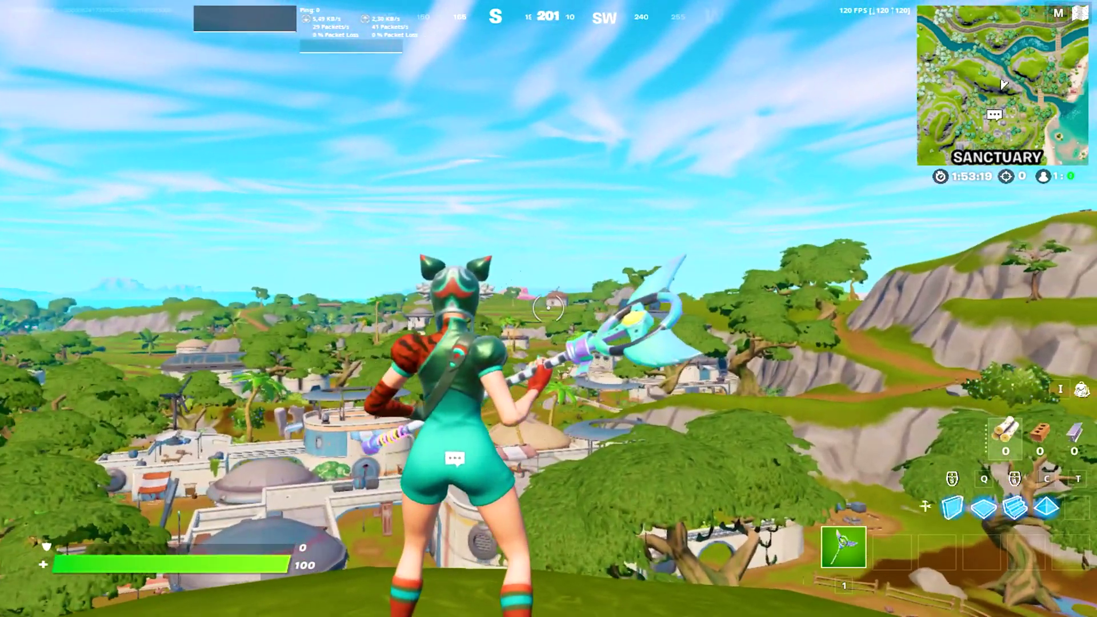
- Set the 3D resolution to 80% in the video settings and apply it
key(Escape)
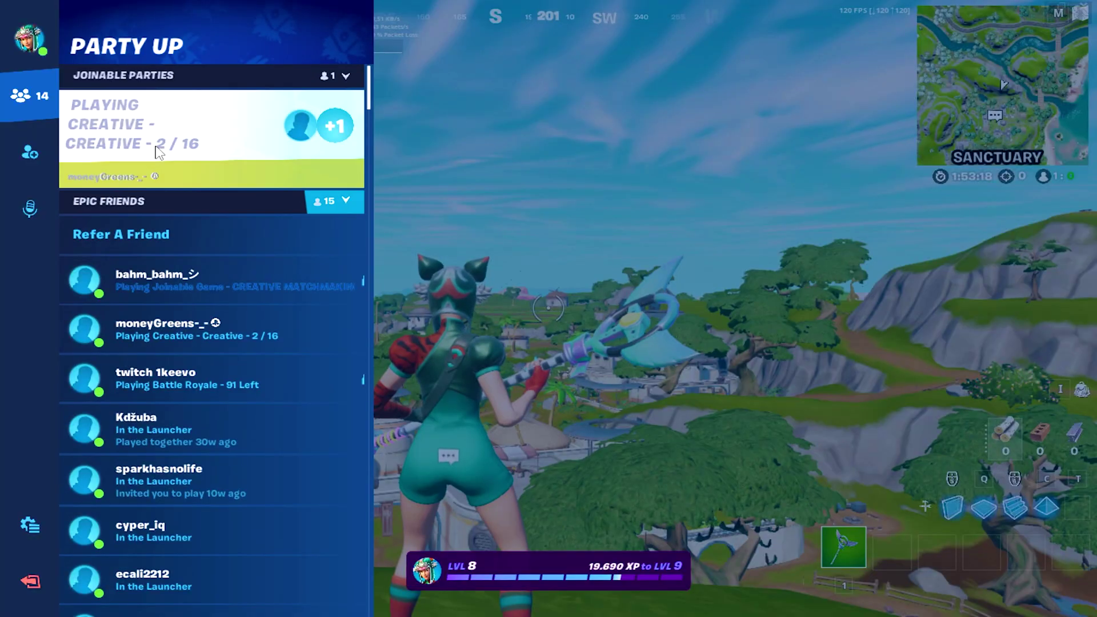
click(30, 525)
click(137, 90)
click(484, 370)
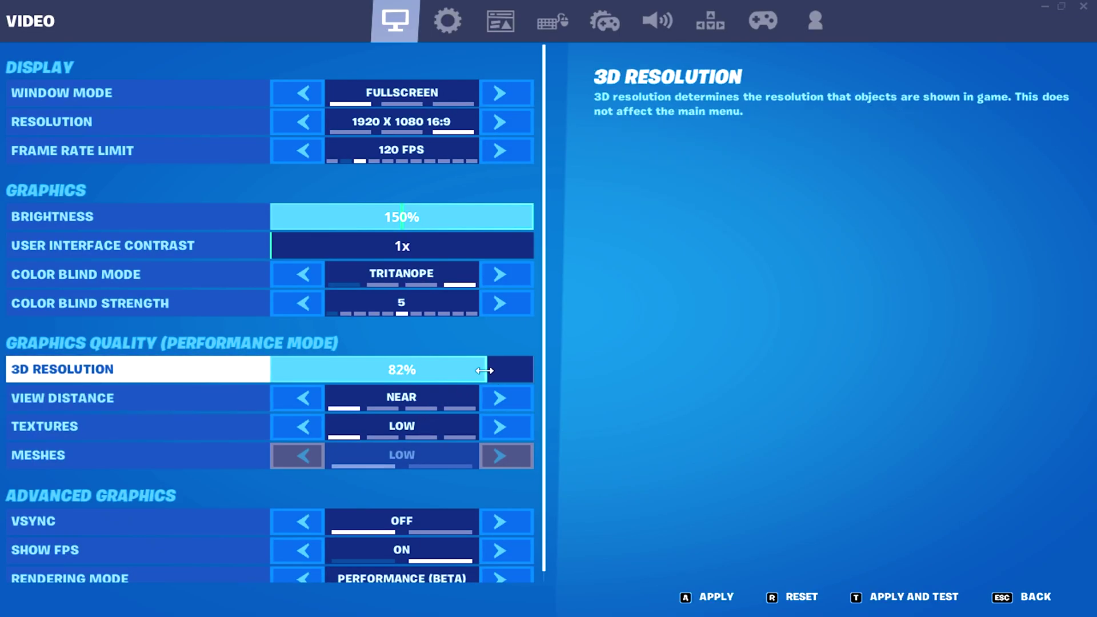
click(701, 597)
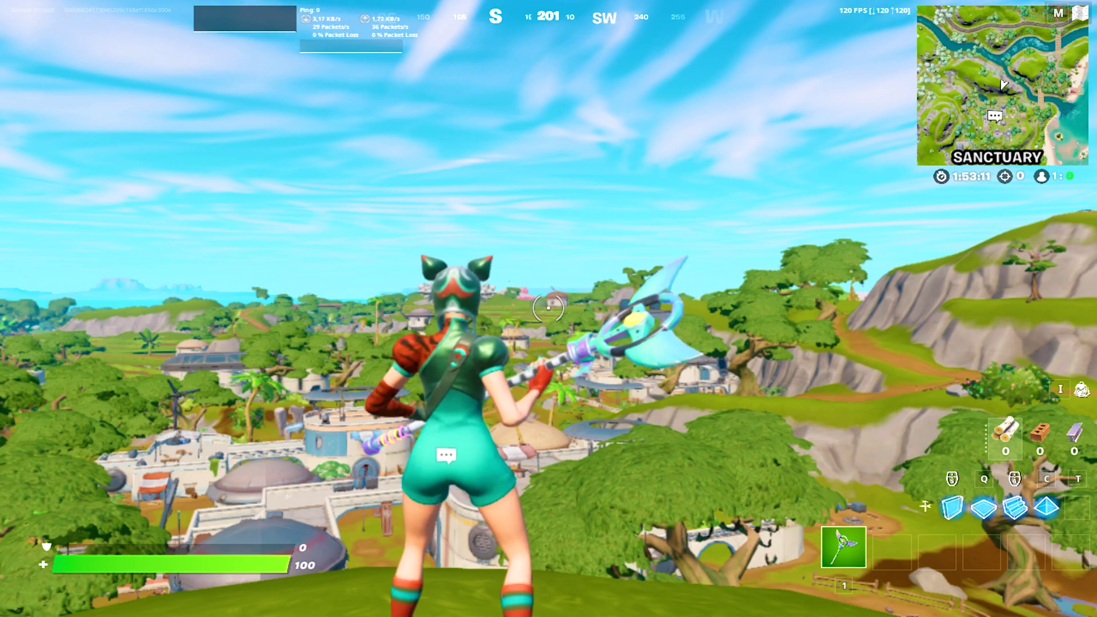
click(548, 309)
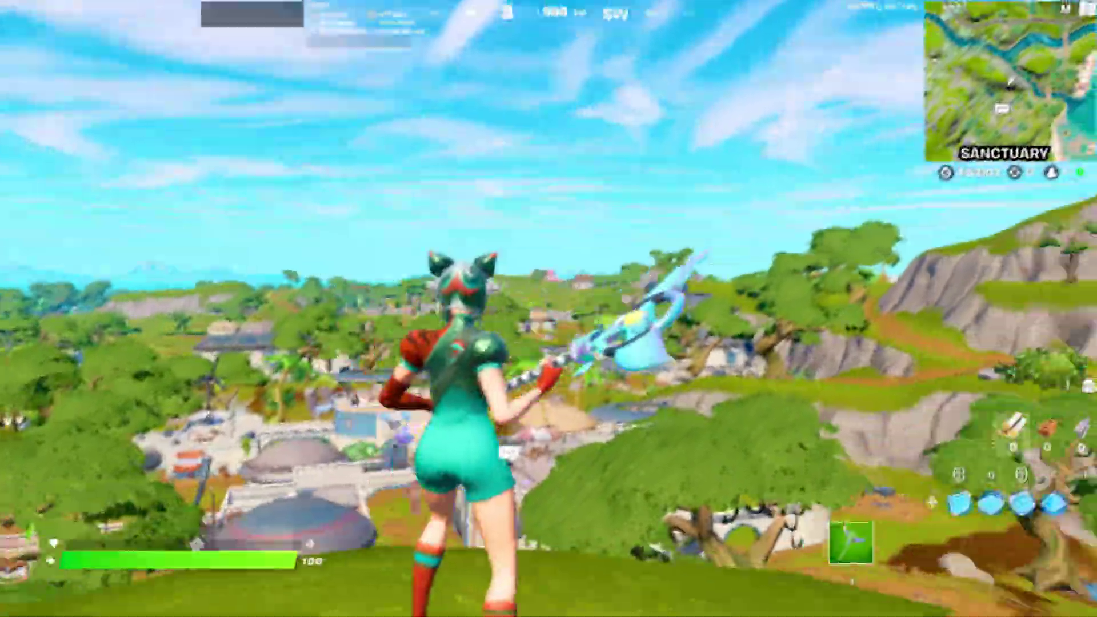
click(548, 308)
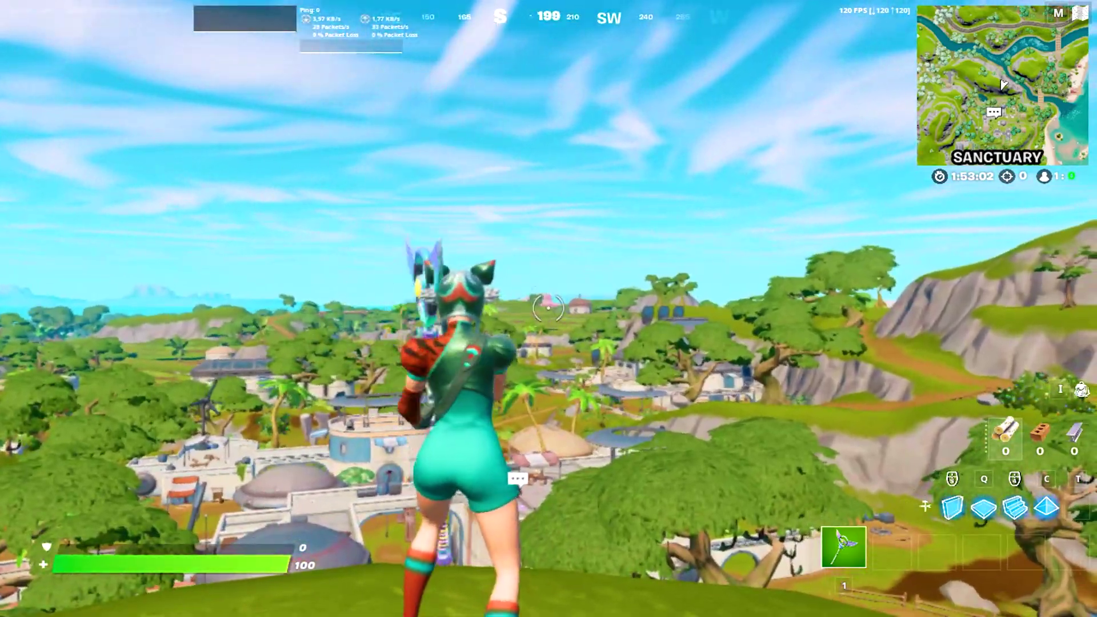
- Lower the 3D resolution slightly below 80% in the video settings and apply it
key(p)
click(138, 91)
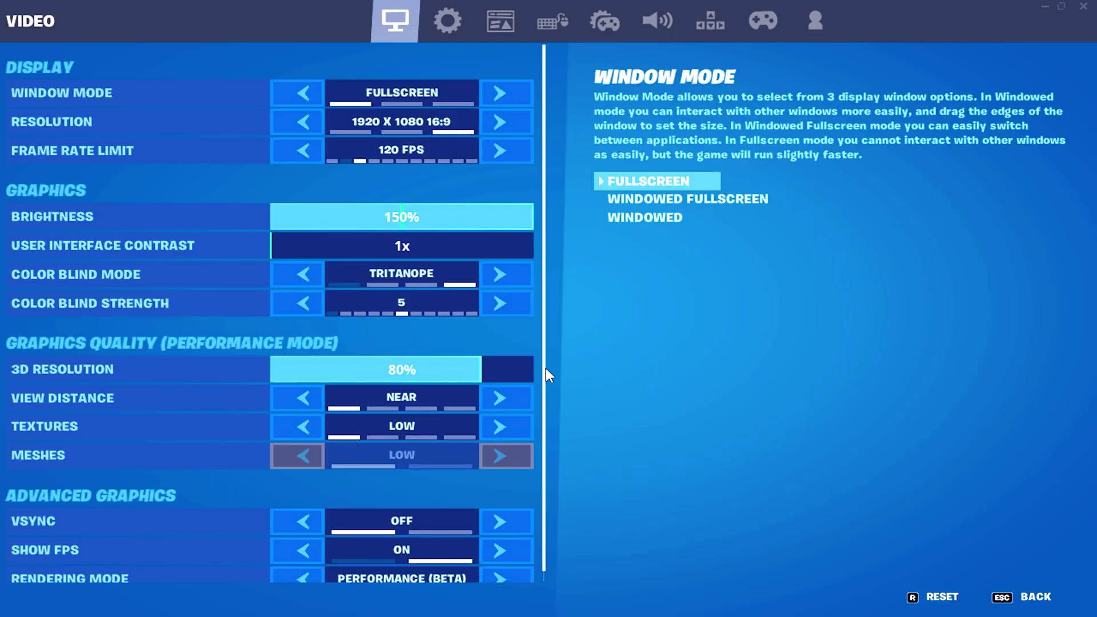
click(461, 368)
click(704, 595)
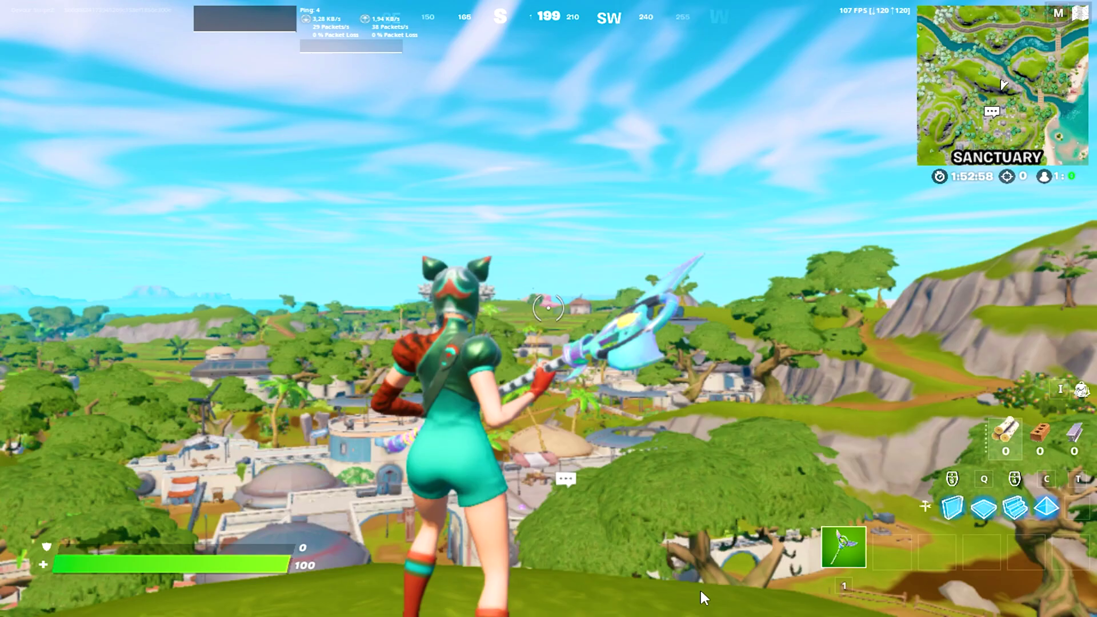
click(549, 309)
click(548, 309)
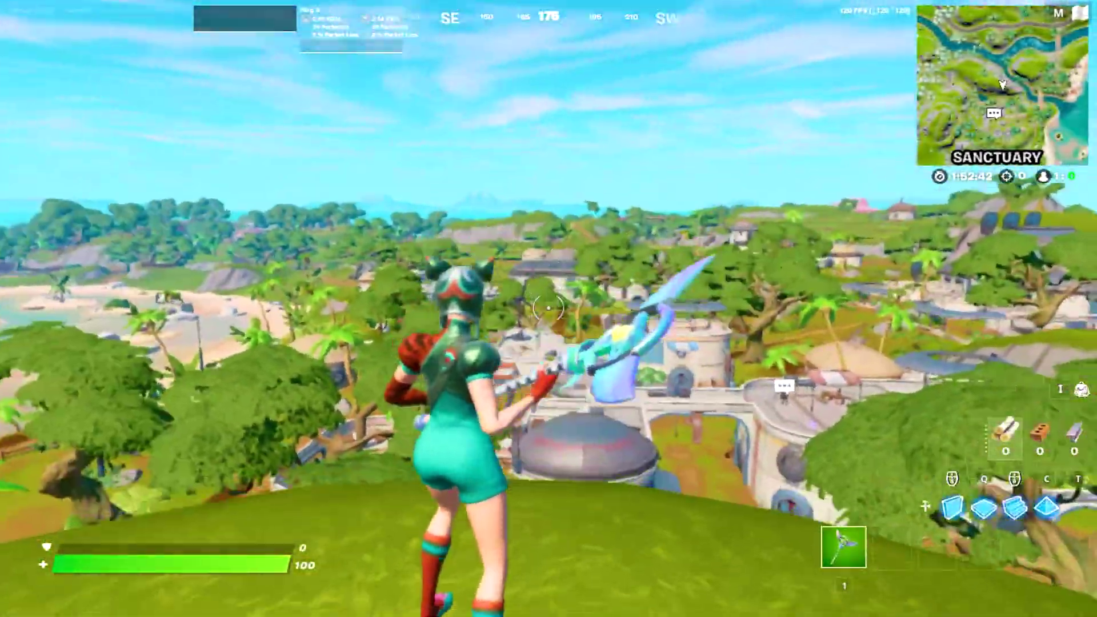
click(549, 309)
click(549, 308)
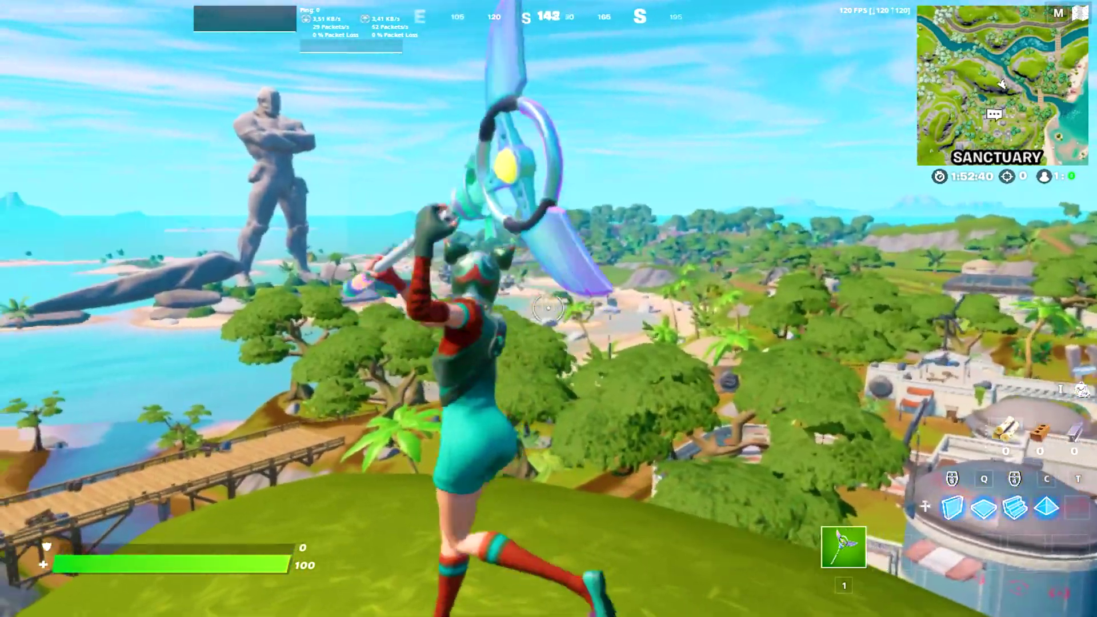
click(548, 309)
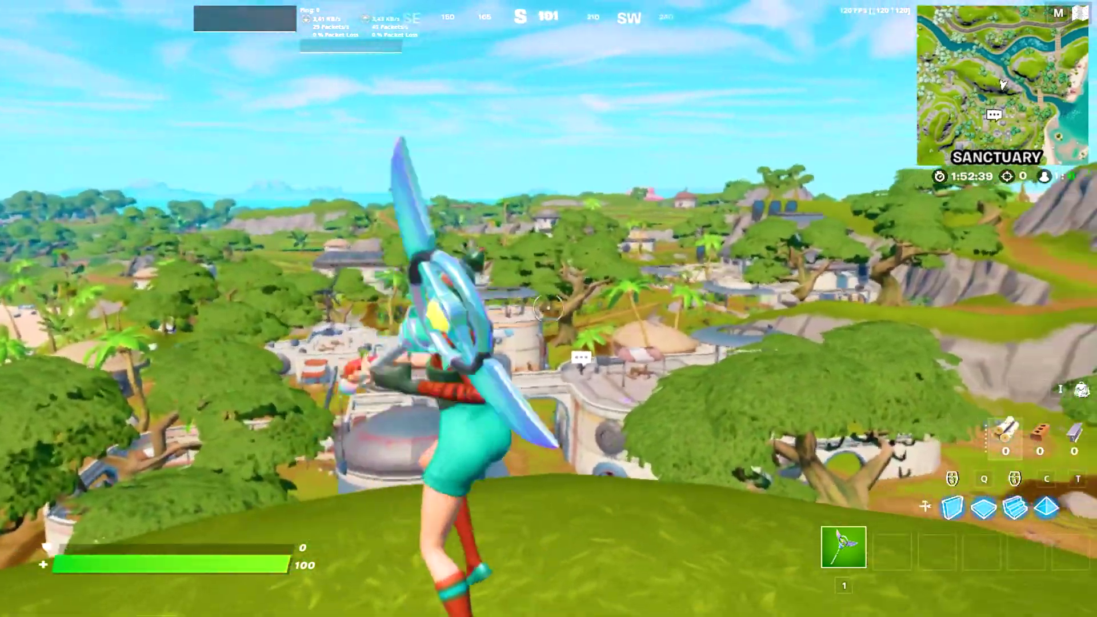
click(548, 309)
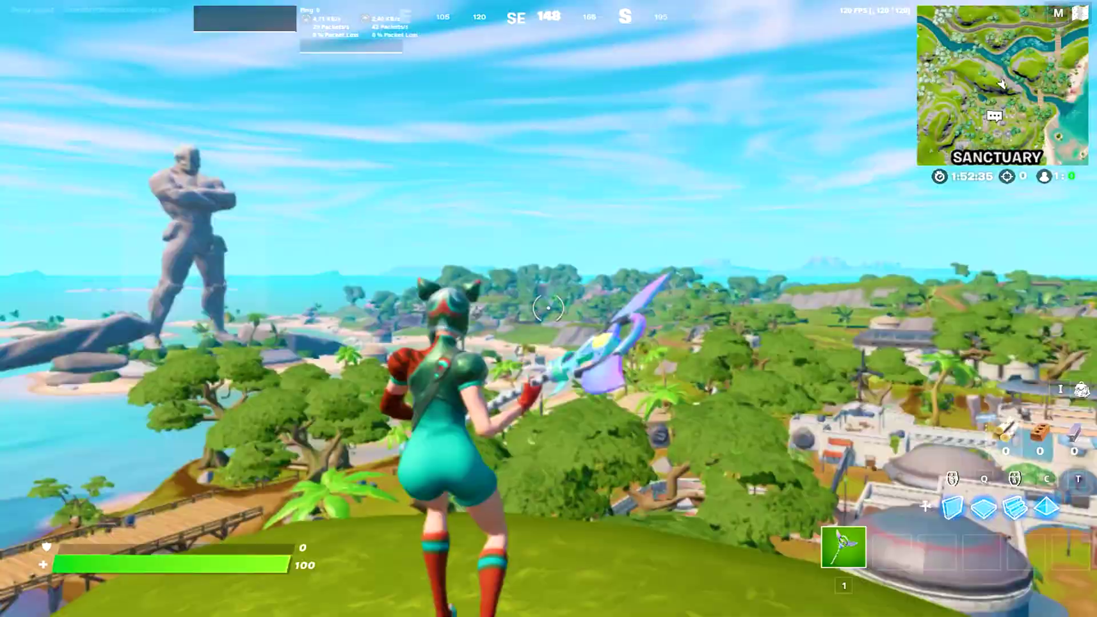
- Open the video settings and change the color blind mode to Deuteranope
key(Escape)
click(30, 525)
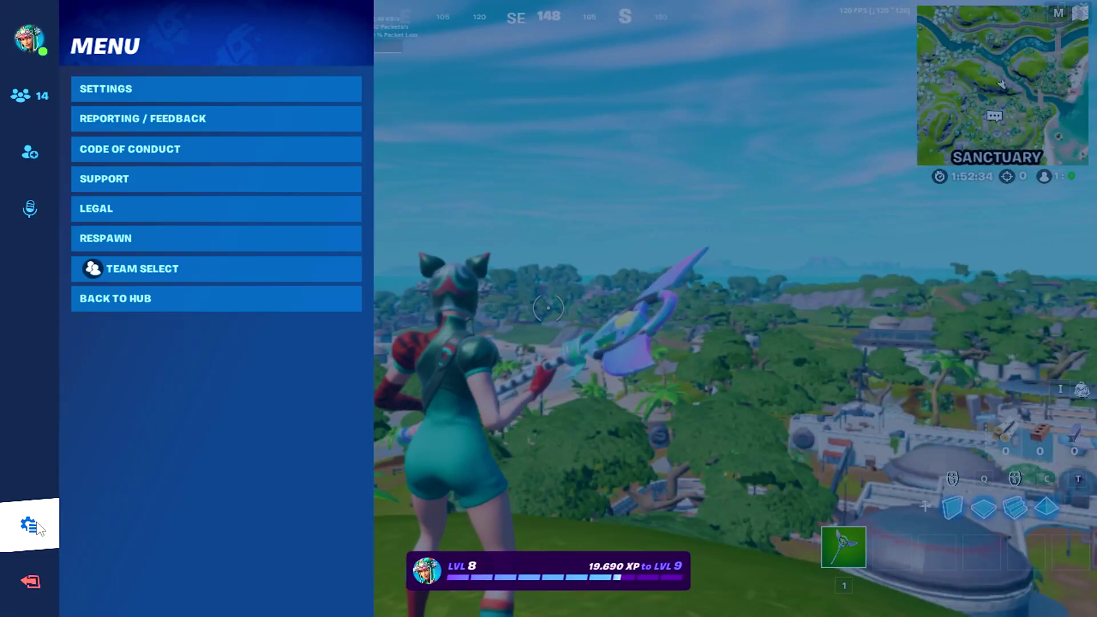
click(106, 90)
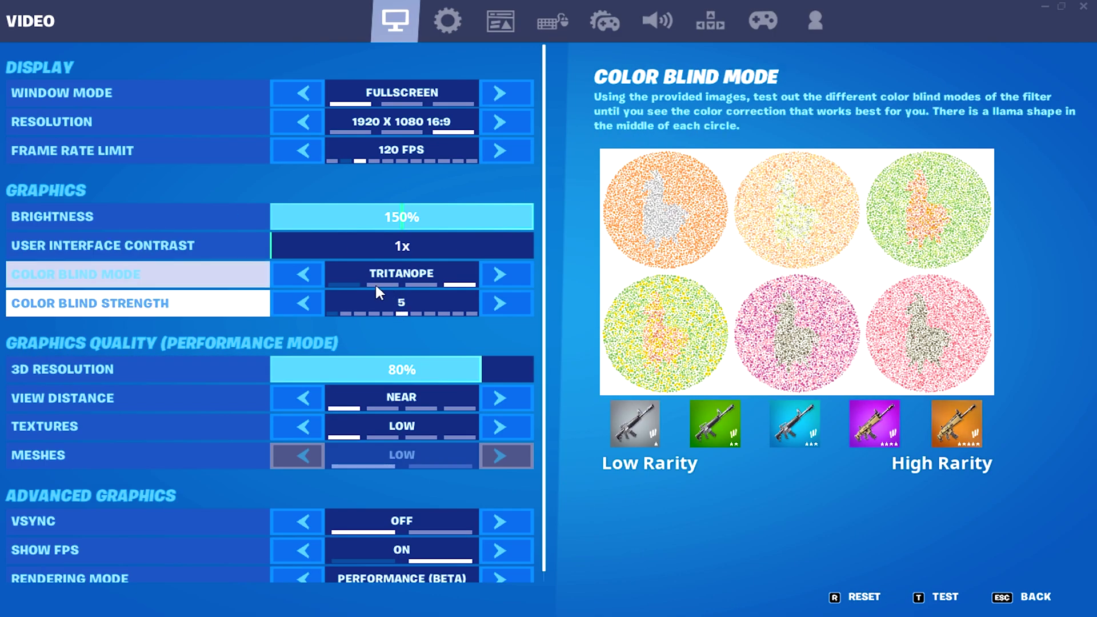
click(319, 283)
click(319, 283)
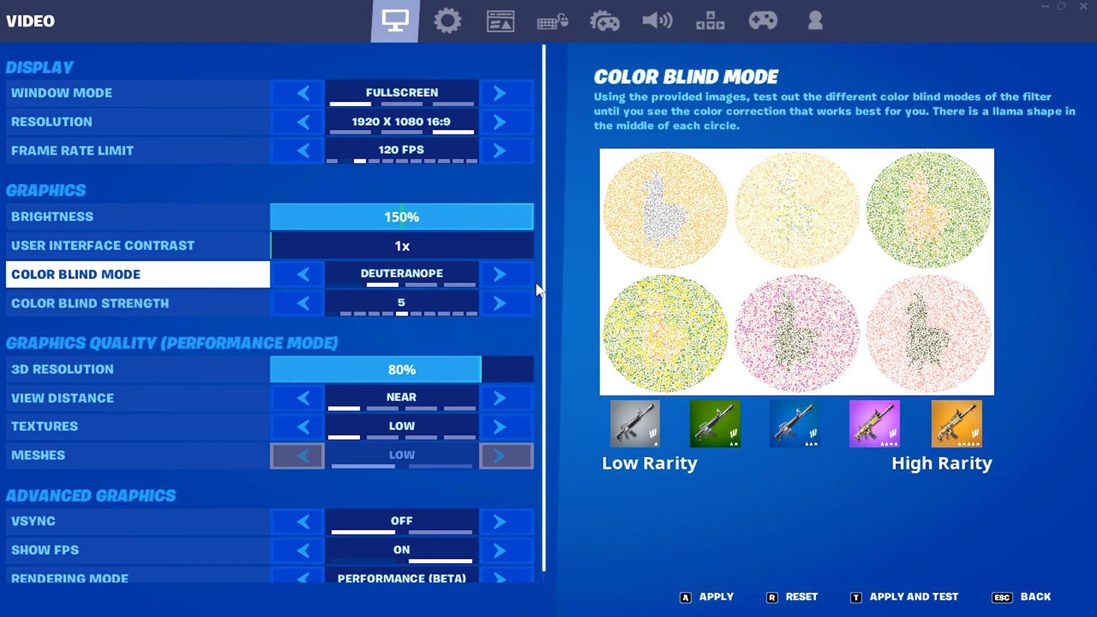
click(499, 274)
click(313, 273)
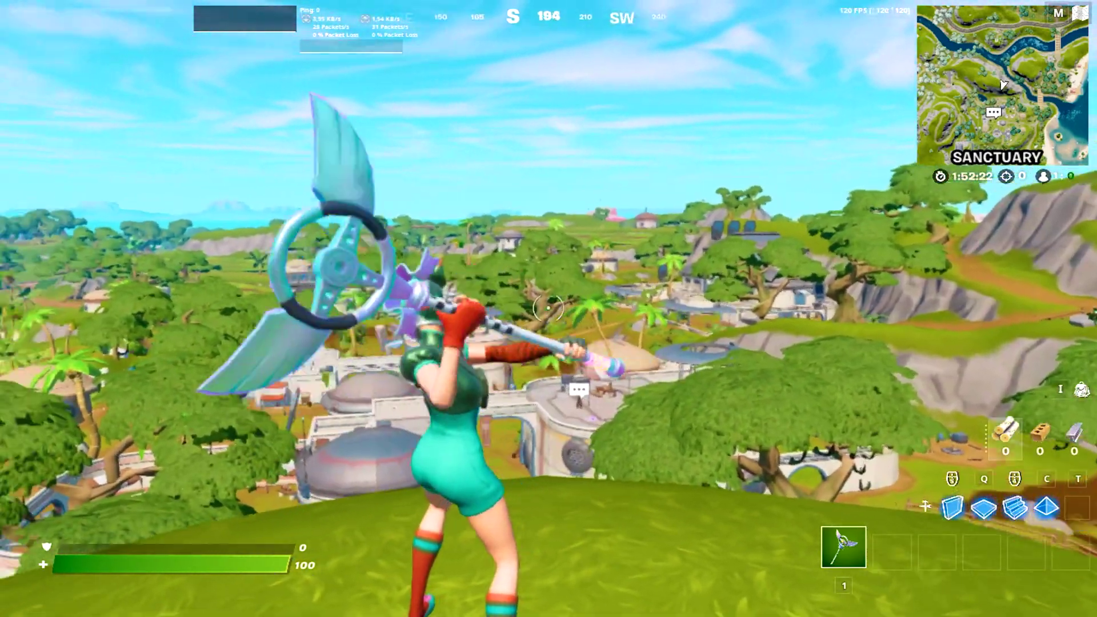
- Set the color blind mode to Tritanope in the video settings
key(Escape)
click(30, 523)
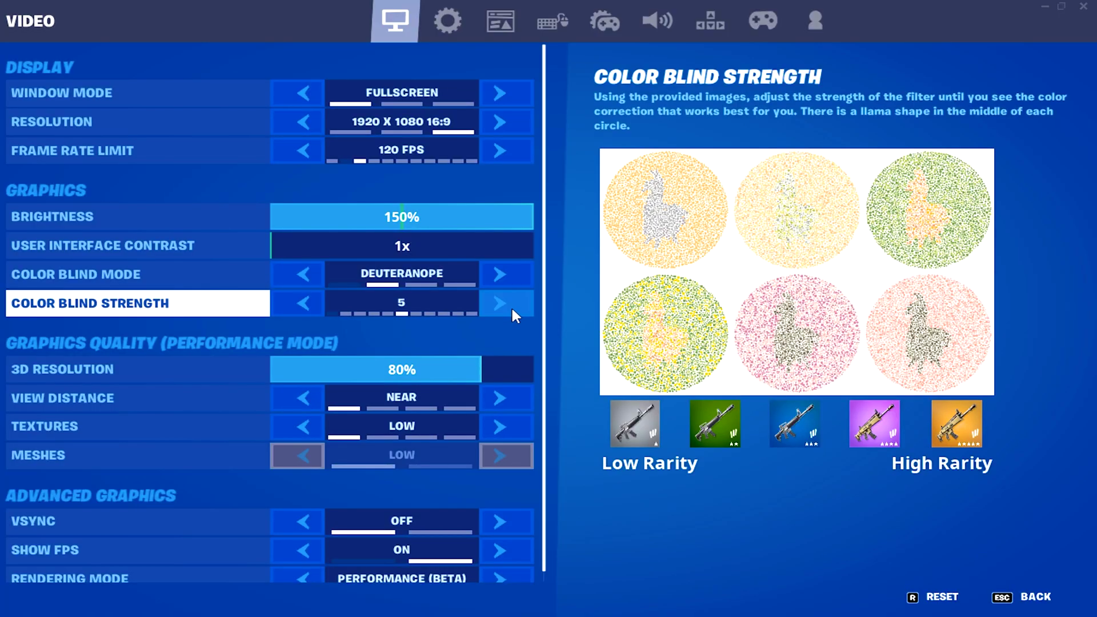
click(499, 275)
click(499, 274)
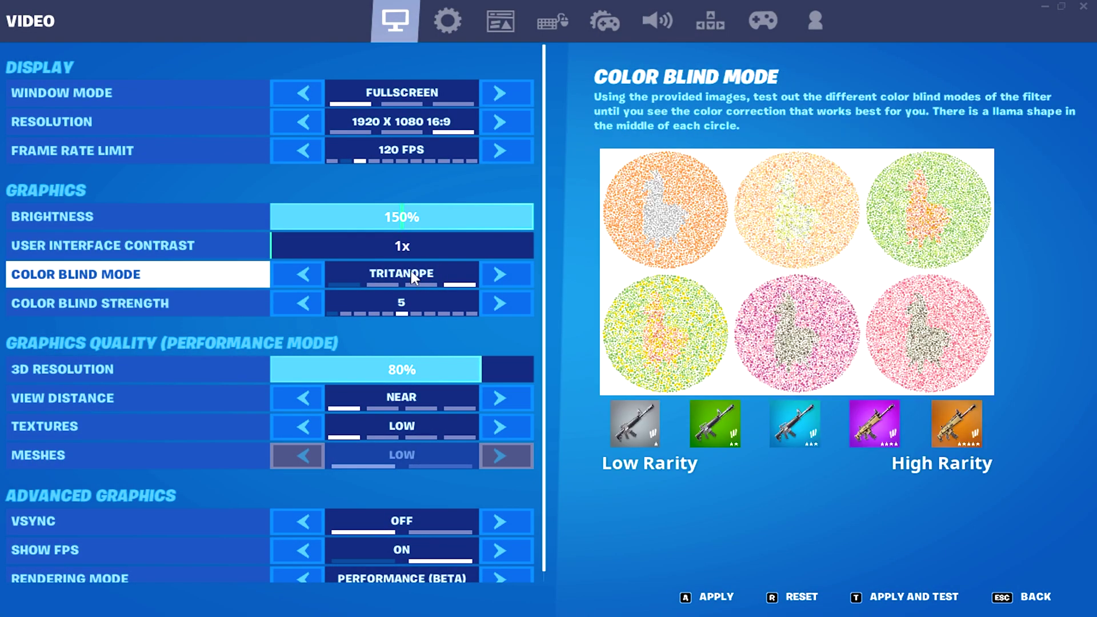
- Raise the color blind strength by three levels
click(518, 312)
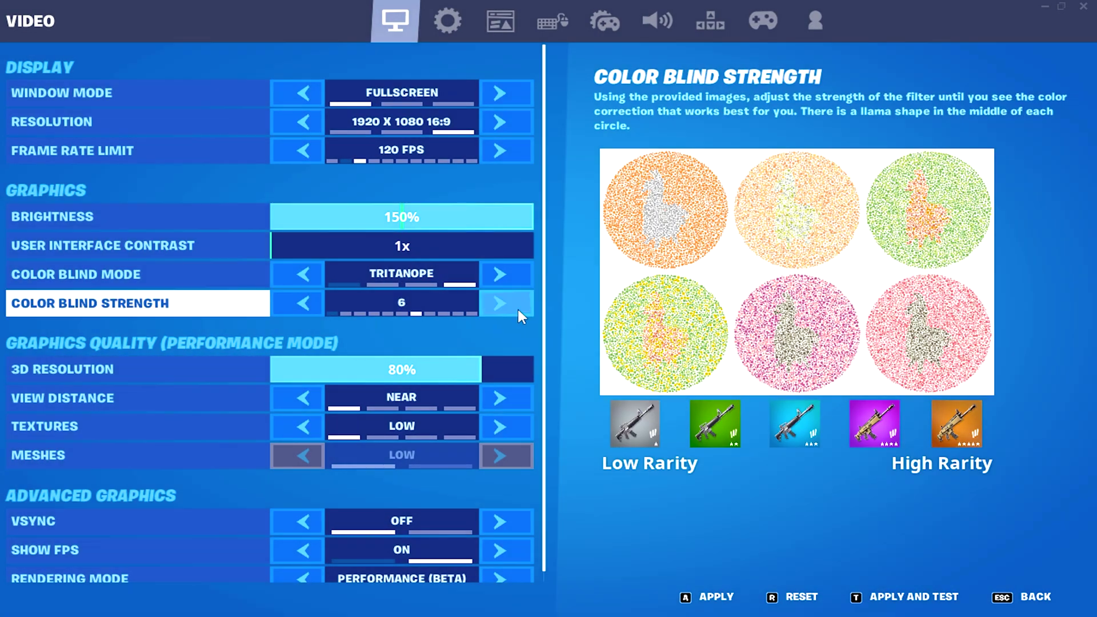
click(516, 307)
click(516, 307)
click(517, 306)
click(516, 307)
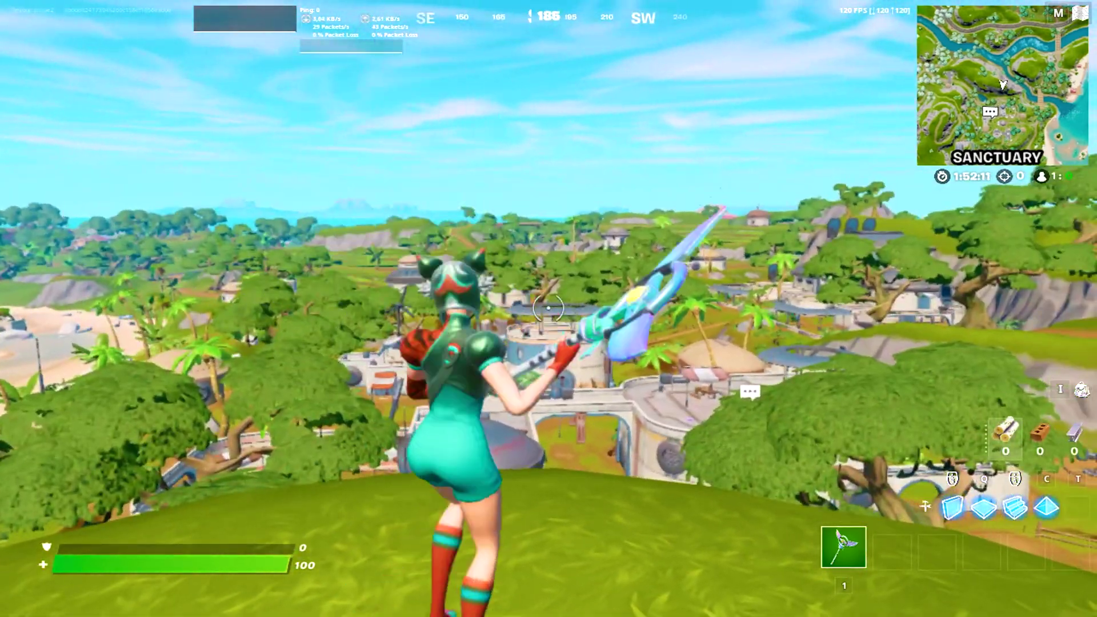
- Set the color blind strength to 5 and the view distance to Medium in the video settings
key(Escape)
click(30, 525)
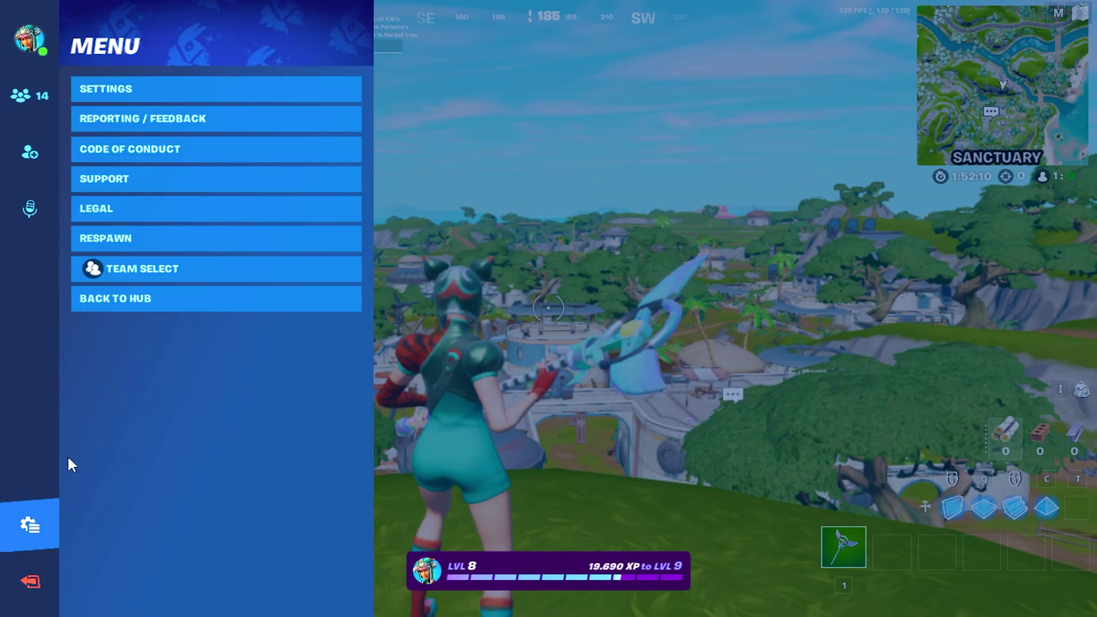
click(174, 90)
click(302, 306)
click(301, 305)
click(302, 306)
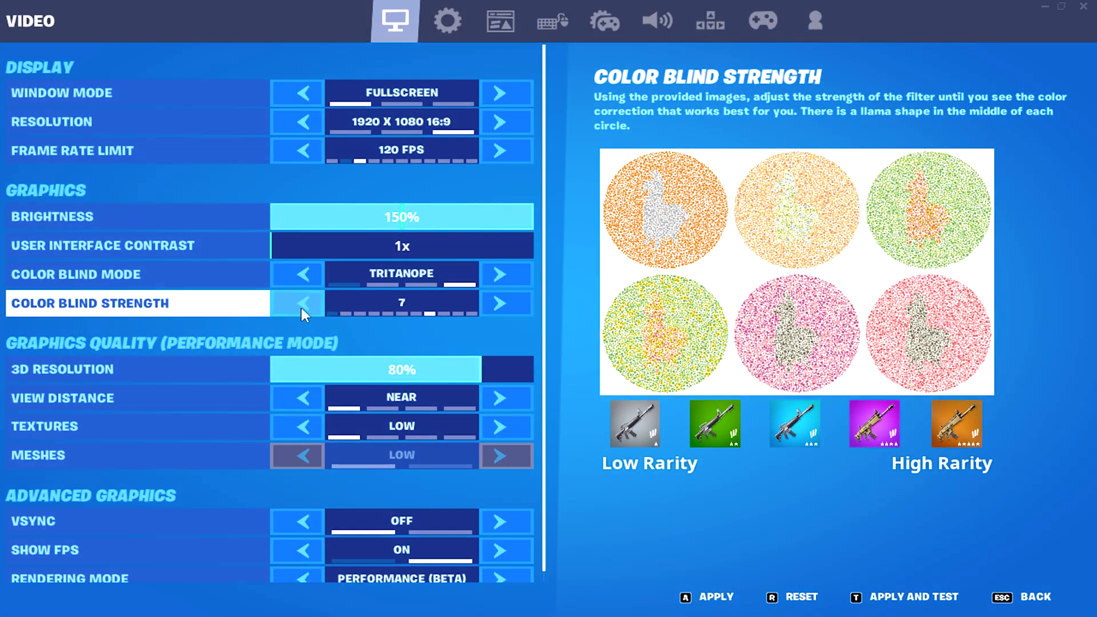
click(301, 306)
click(302, 306)
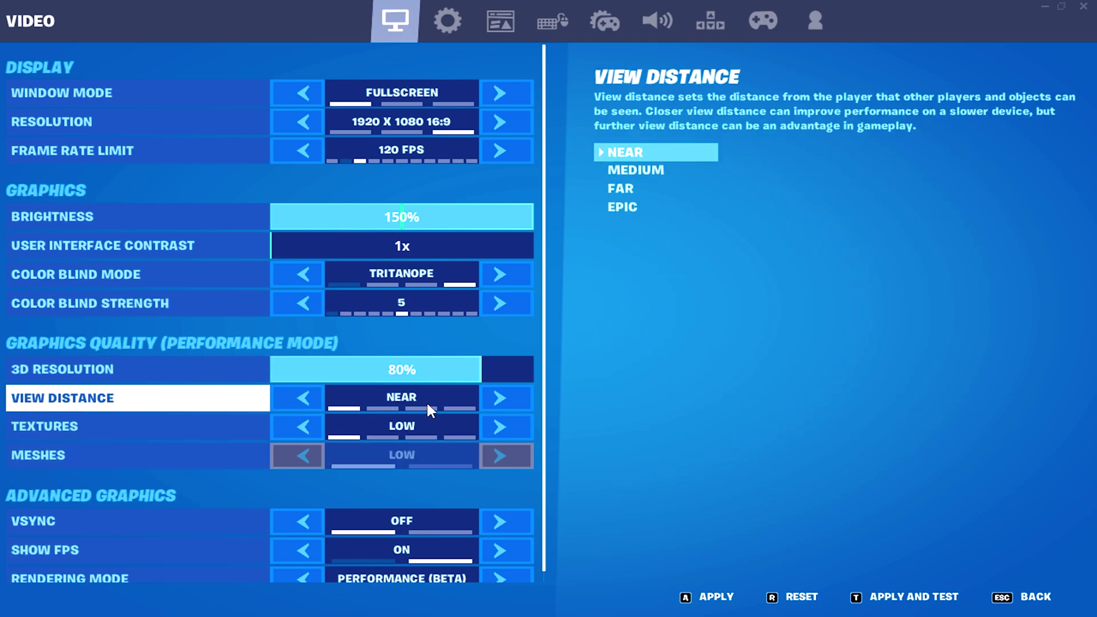
click(510, 400)
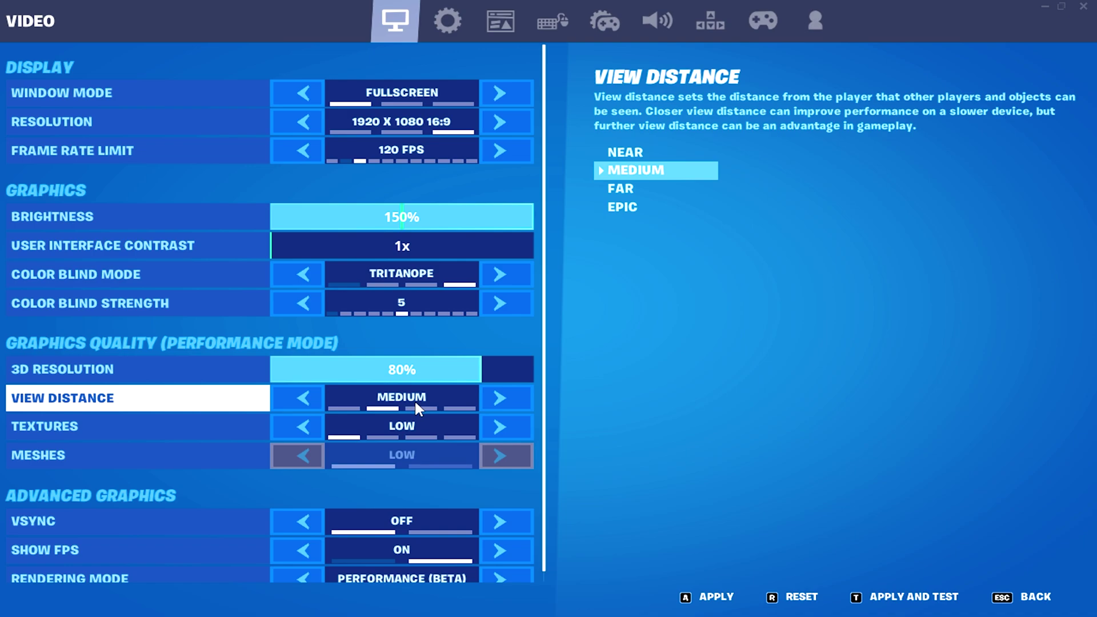
- Set the view distance to Near and look over the remaining video settings down to the rendering mode
click(294, 400)
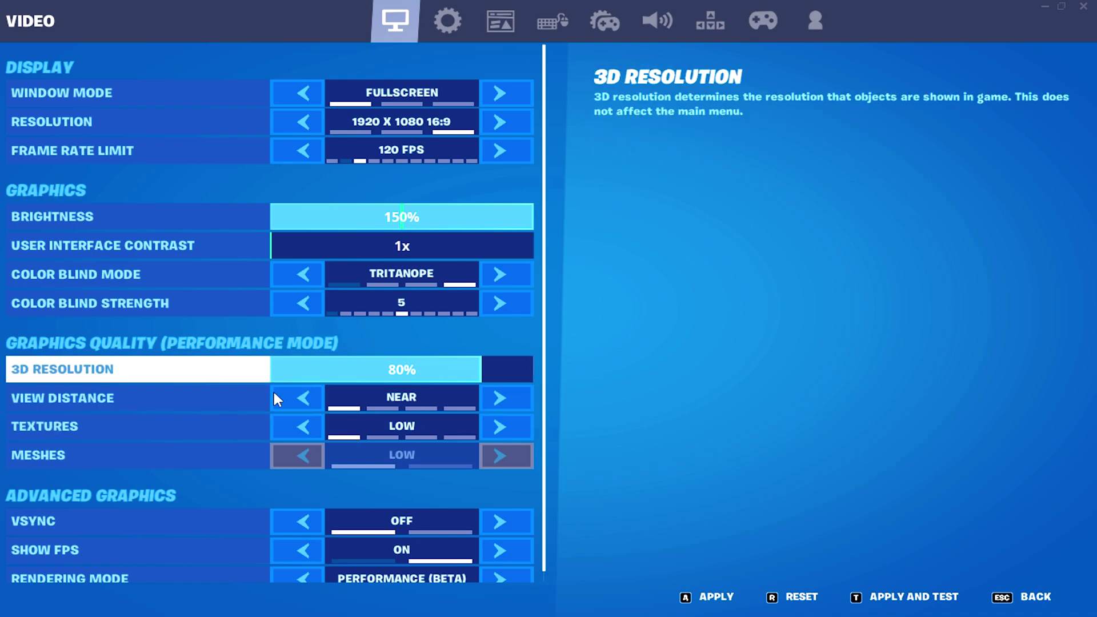
click(523, 404)
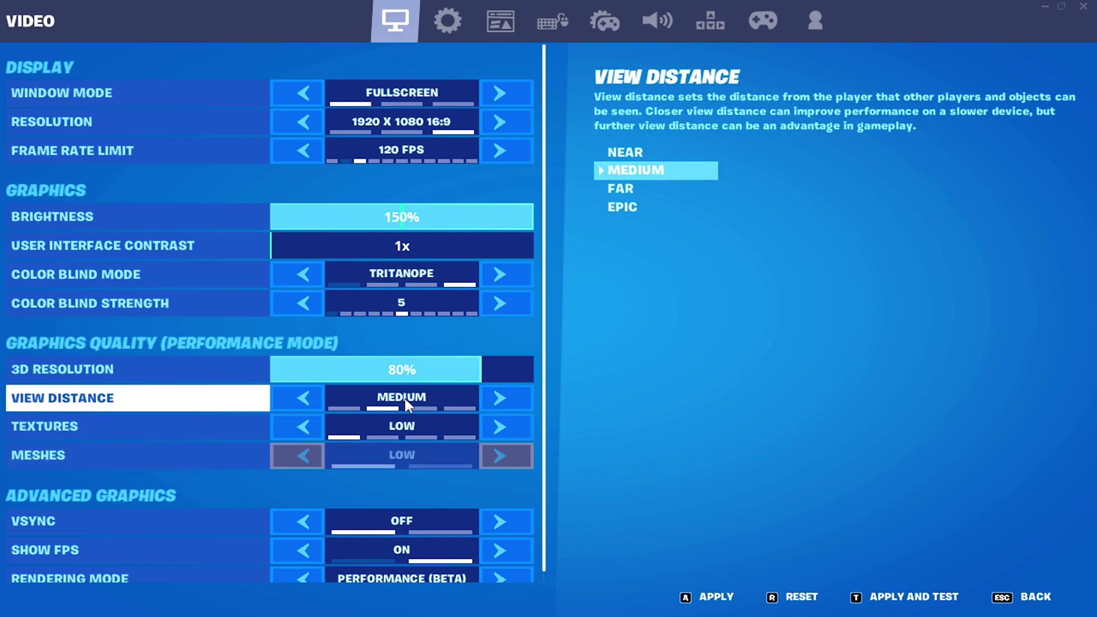
click(296, 400)
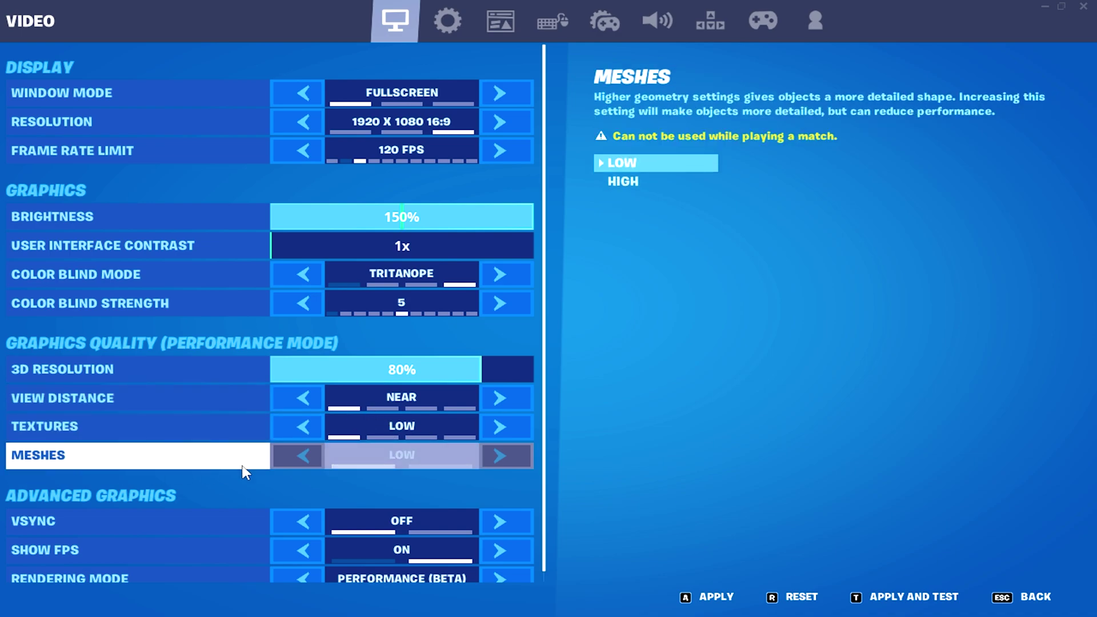
scroll(300, 447, down, 1)
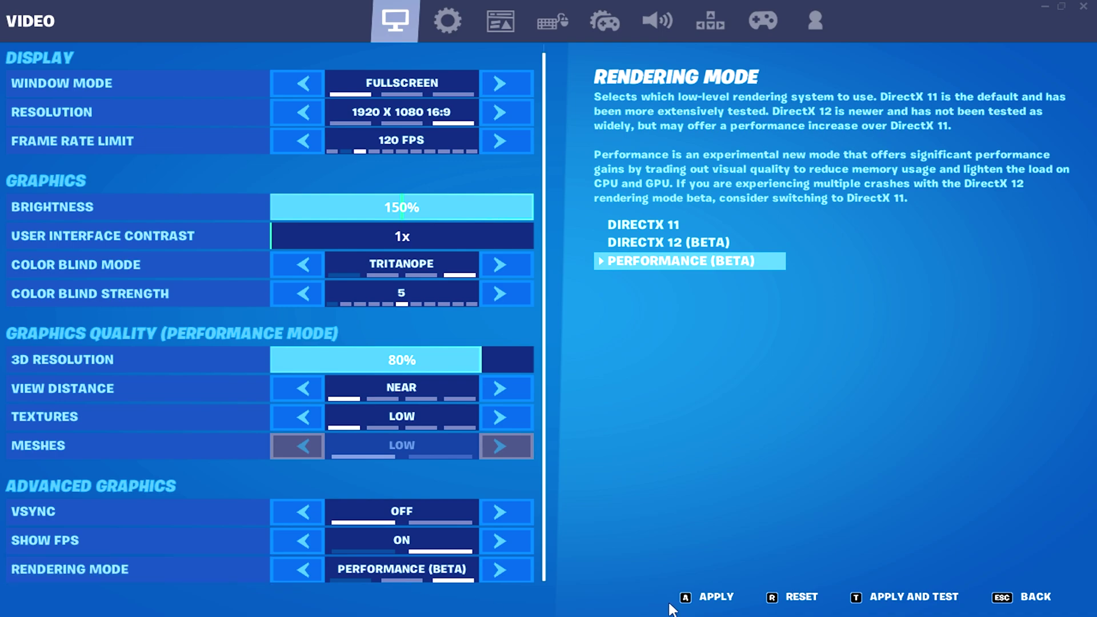
- Set the matchmaking region to Europe in the game settings
click(448, 22)
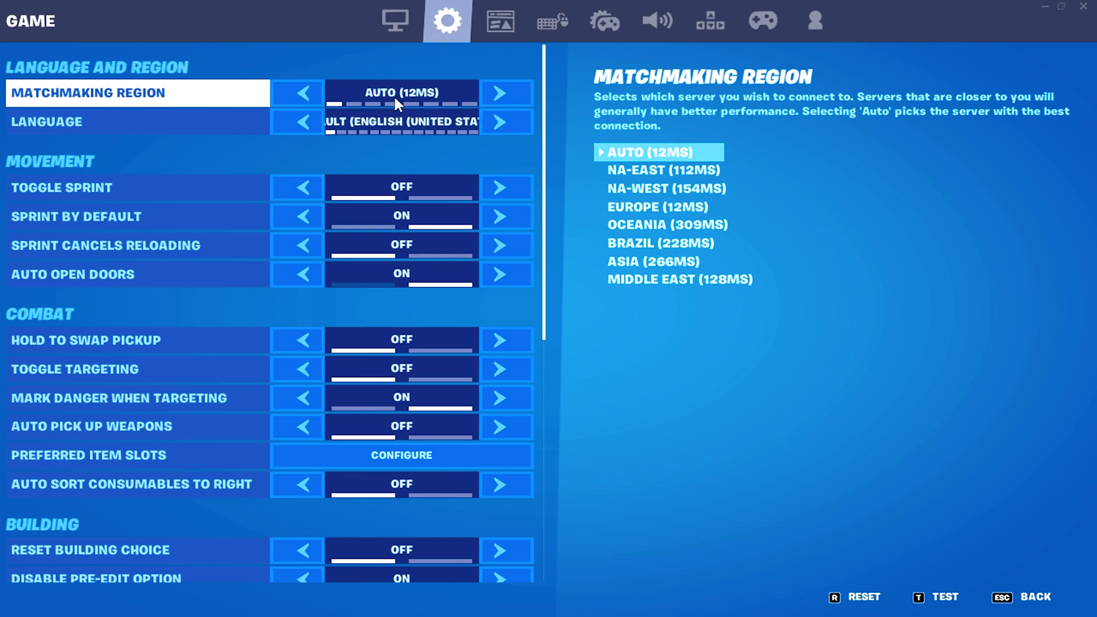
click(505, 98)
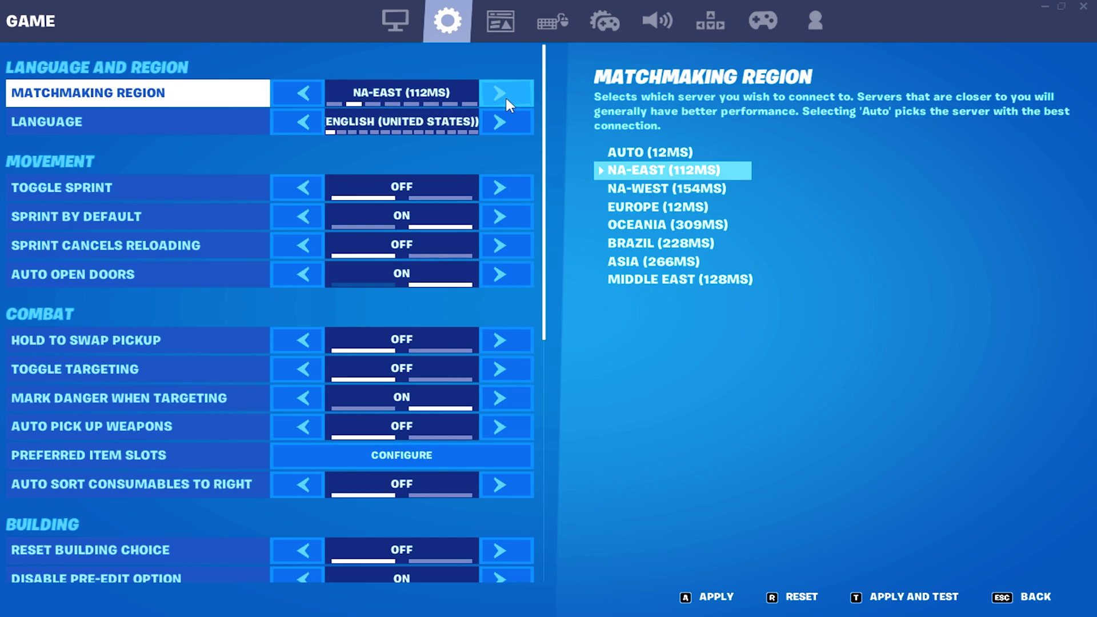
click(505, 95)
click(508, 92)
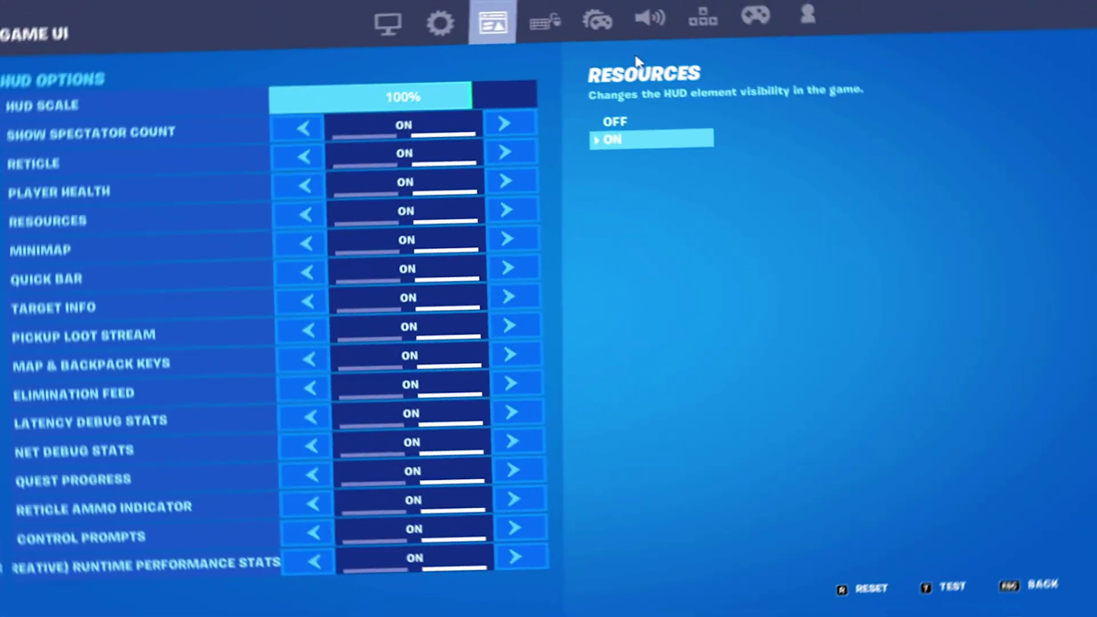
click(657, 26)
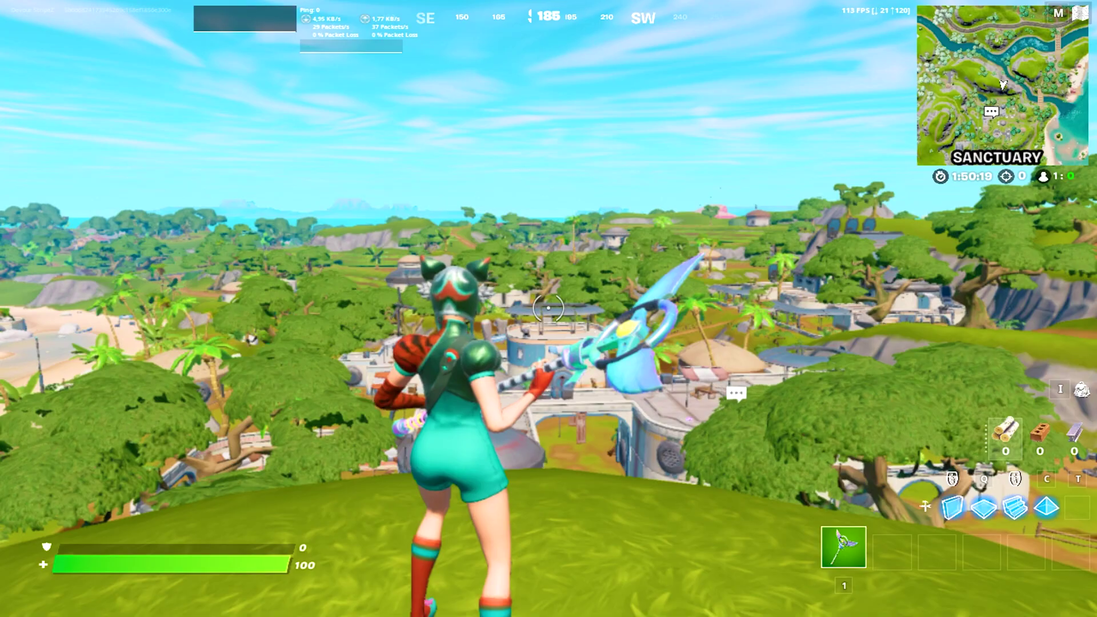
- Run across the hilltop near Sanctuary and look around to check the visuals and frame rate in a match
click(549, 308)
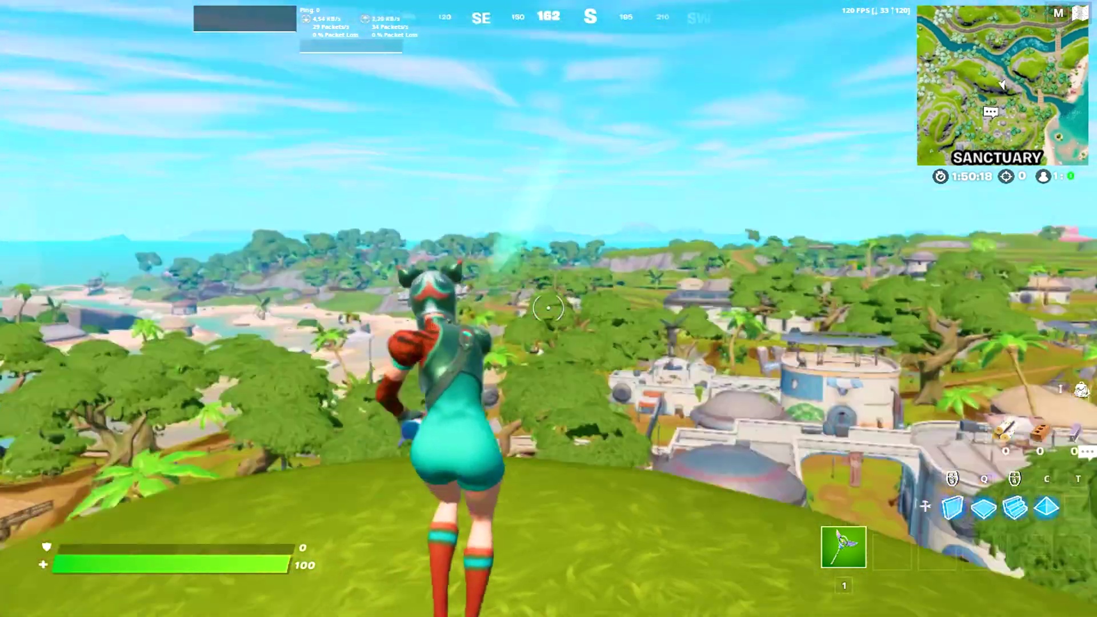
click(549, 309)
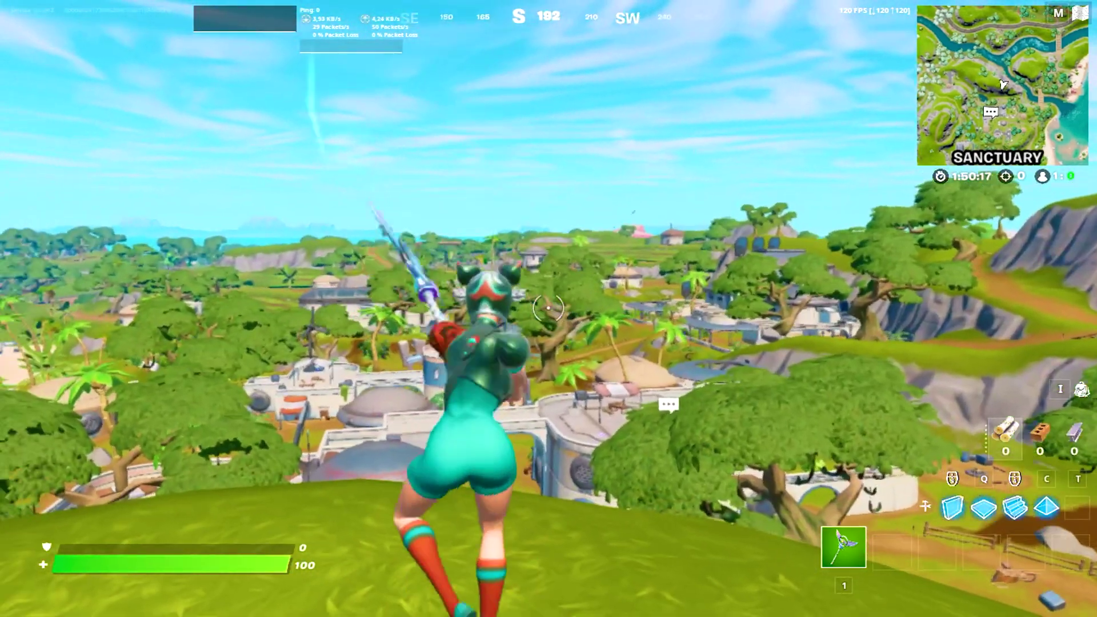
click(548, 309)
key(w)
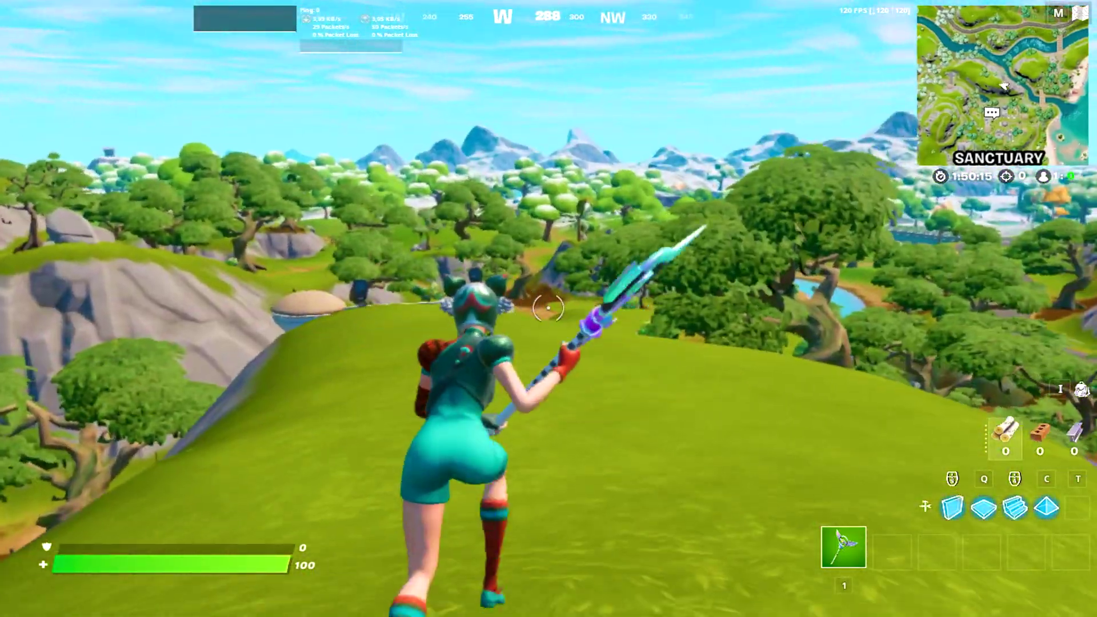
click(549, 309)
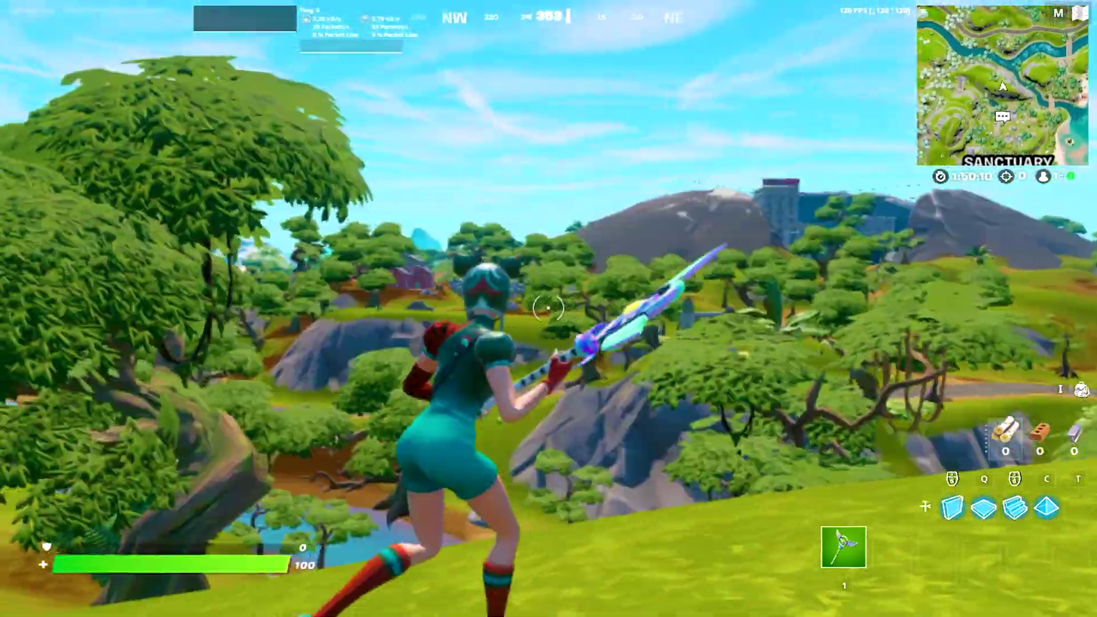
click(548, 309)
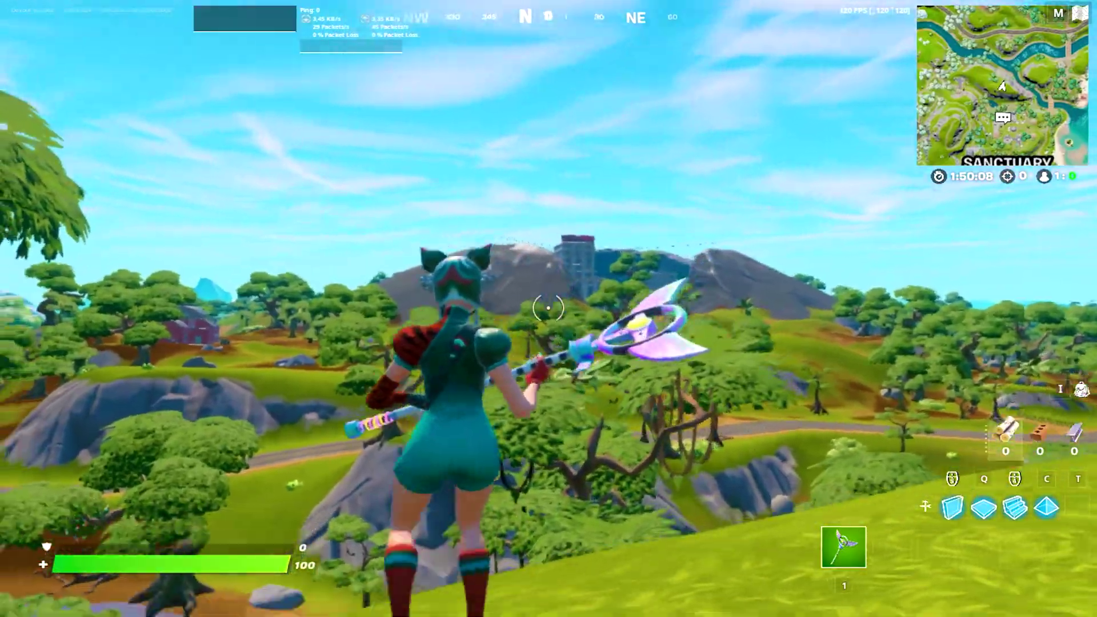
key(w)
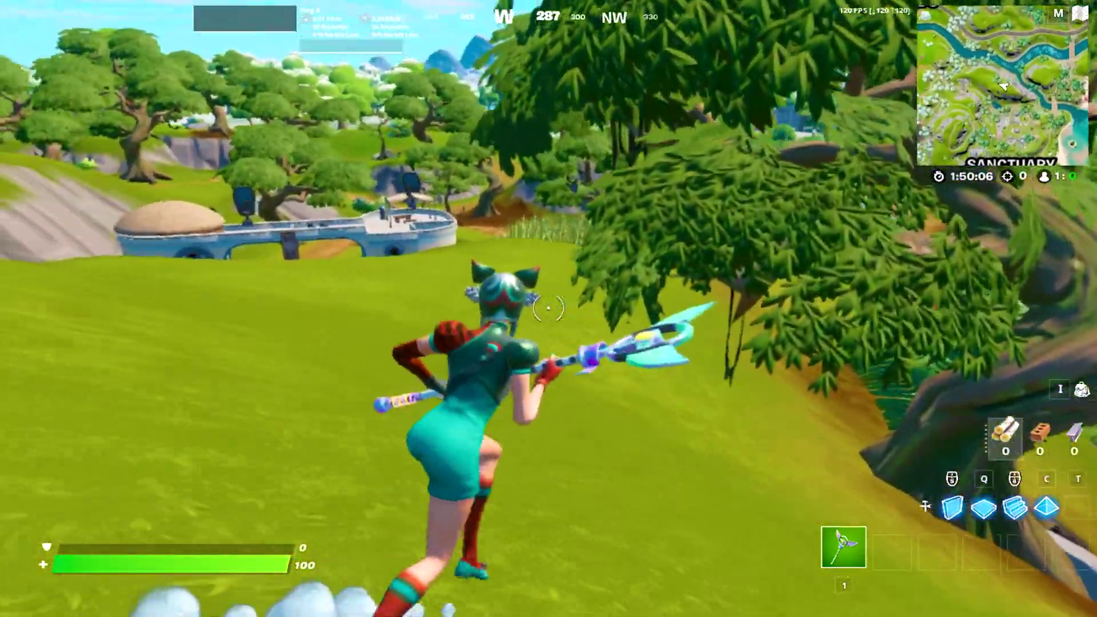
key(w)
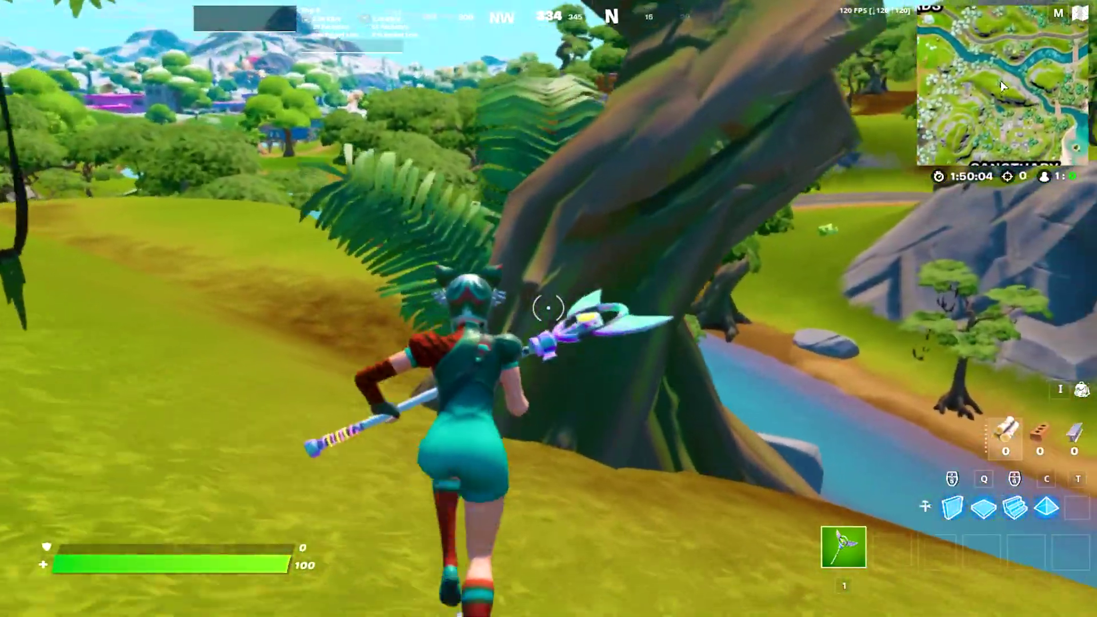
- Harvest wood from the large tree on the hillside with the pickaxe
click(549, 309)
click(549, 308)
click(548, 309)
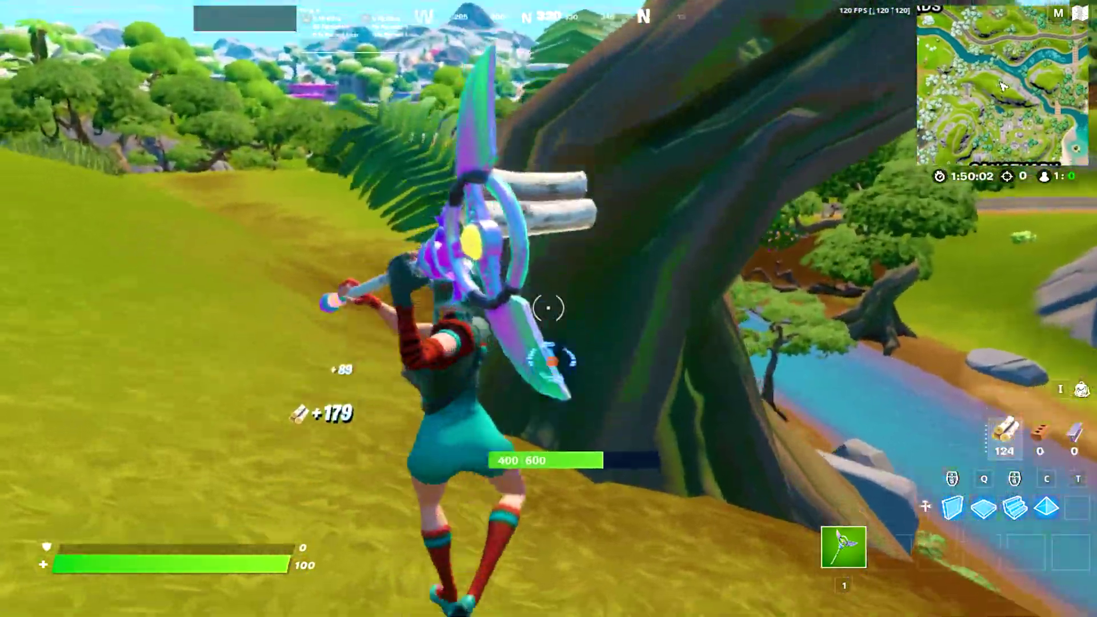
click(549, 309)
click(549, 308)
key(w)
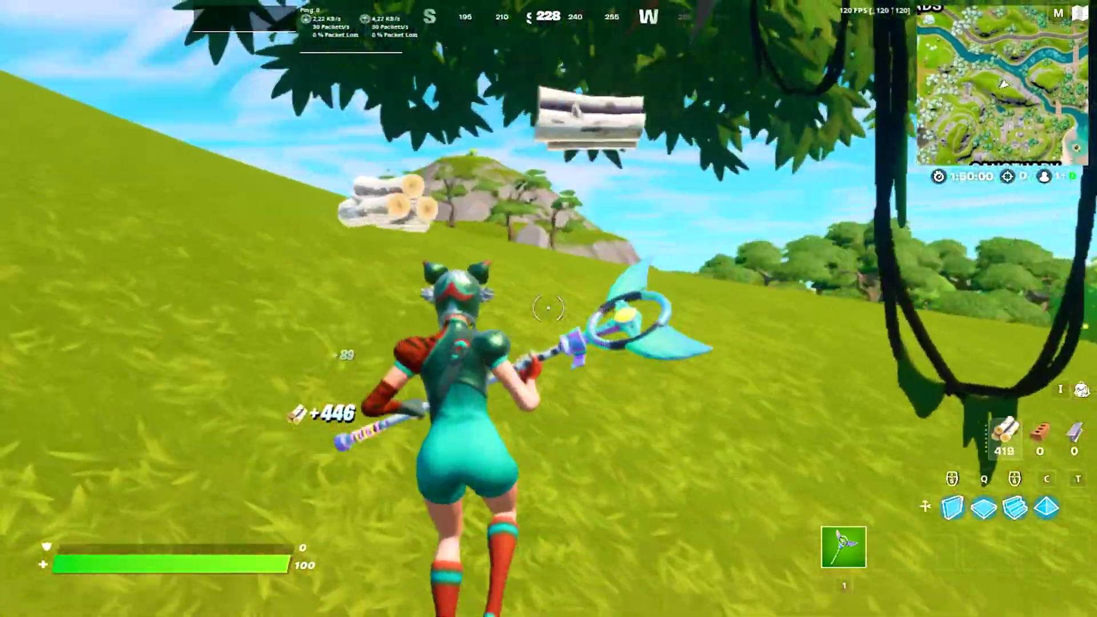
- Run back up the hill and build a rising wooden structure of ramps, walls and floors, editing a piece on the way
key(w)
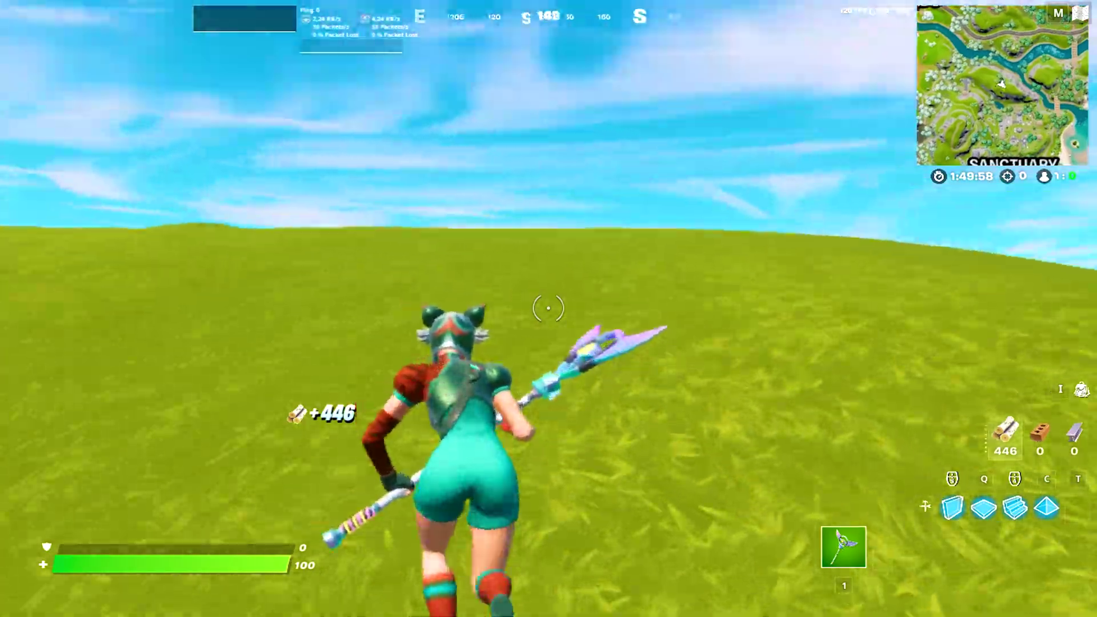
key(w)
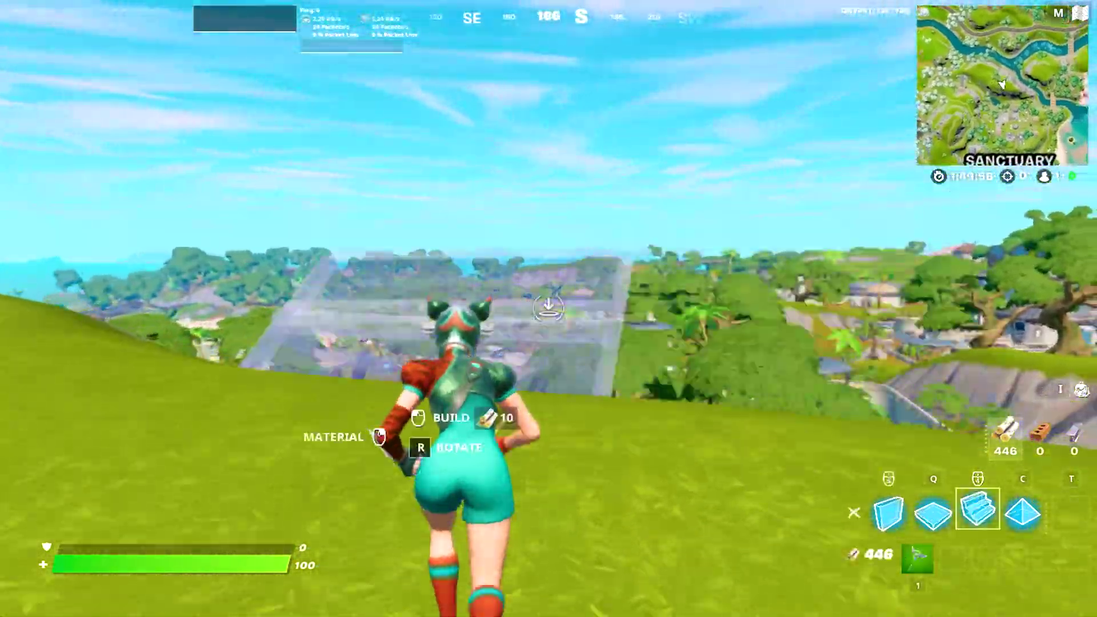
click(548, 309)
key(1)
click(548, 309)
click(548, 308)
key(w)
click(548, 308)
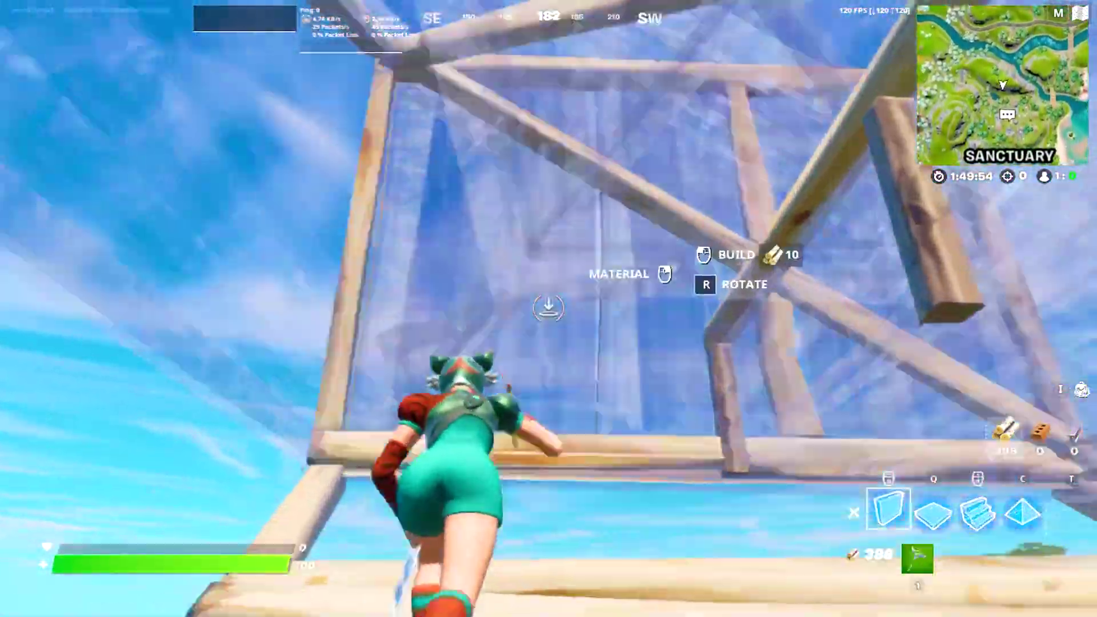
click(549, 309)
key(1)
key(q)
click(548, 308)
click(548, 308)
key(w)
click(549, 308)
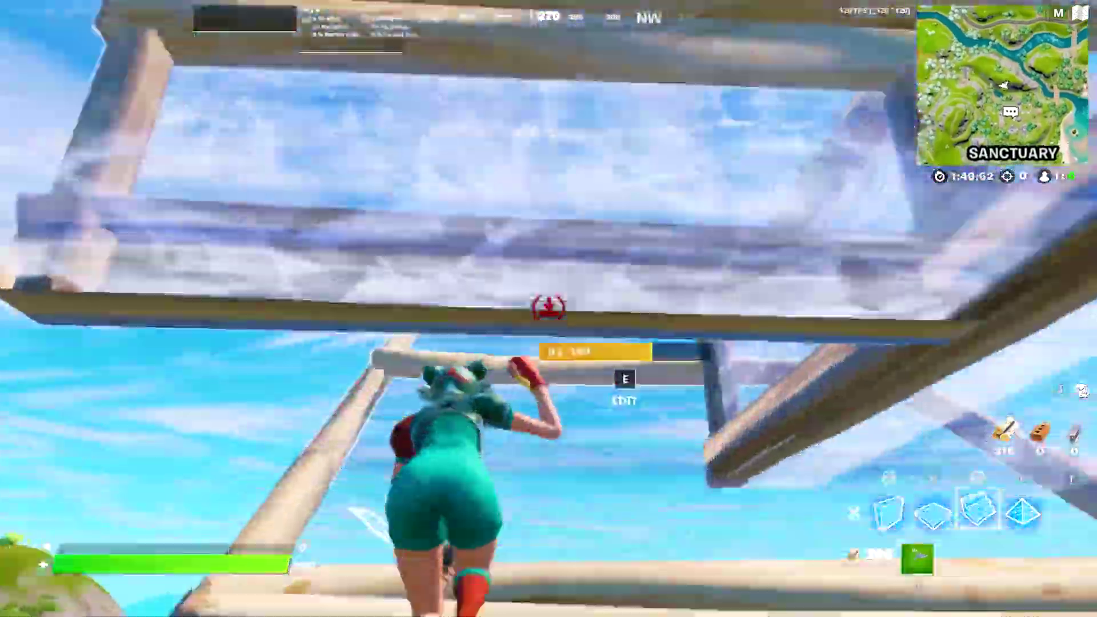
key(1)
click(548, 308)
key(q)
click(549, 309)
key(e)
click(549, 308)
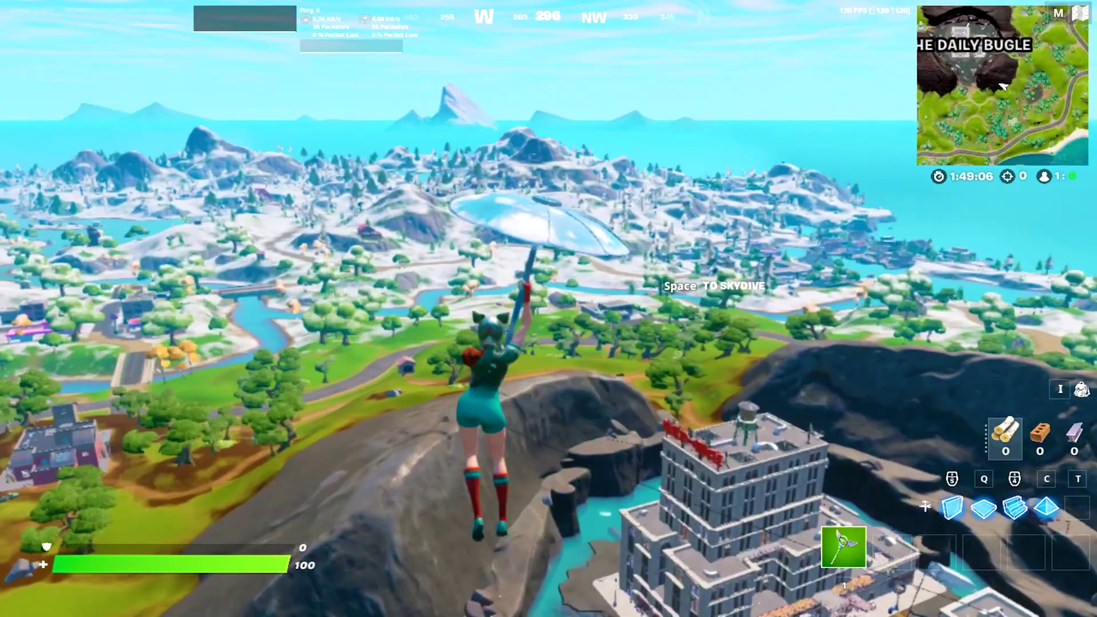
key(d)
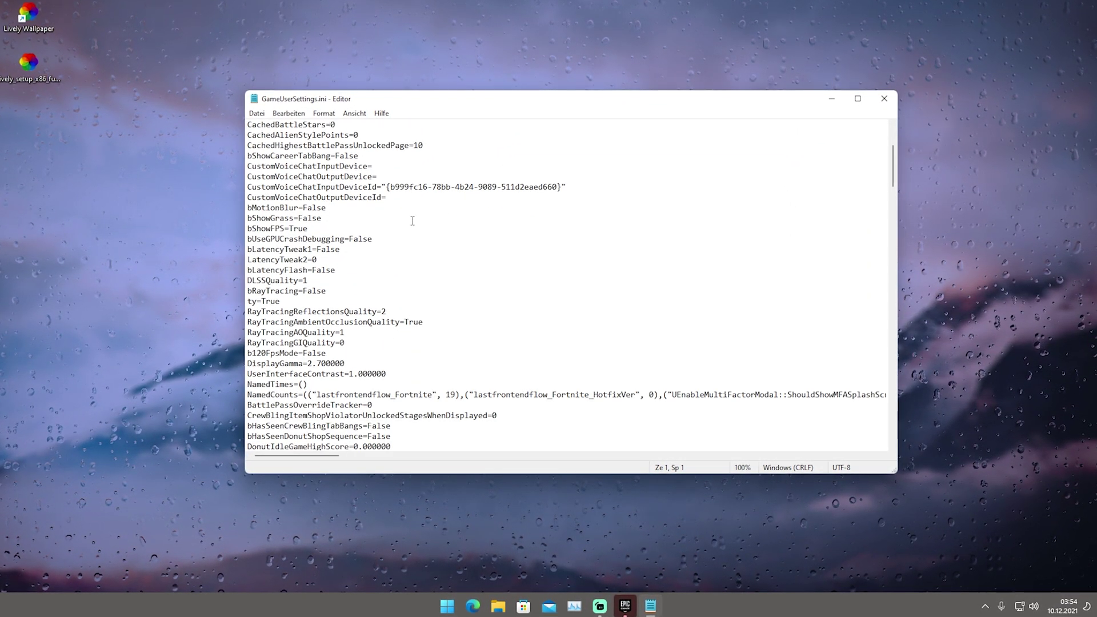
- In Notepad, examine the ScalabilityGroups section of GameUserSettings.ini, including the resolution quality and the other quality values
scroll(412, 220, down, 14)
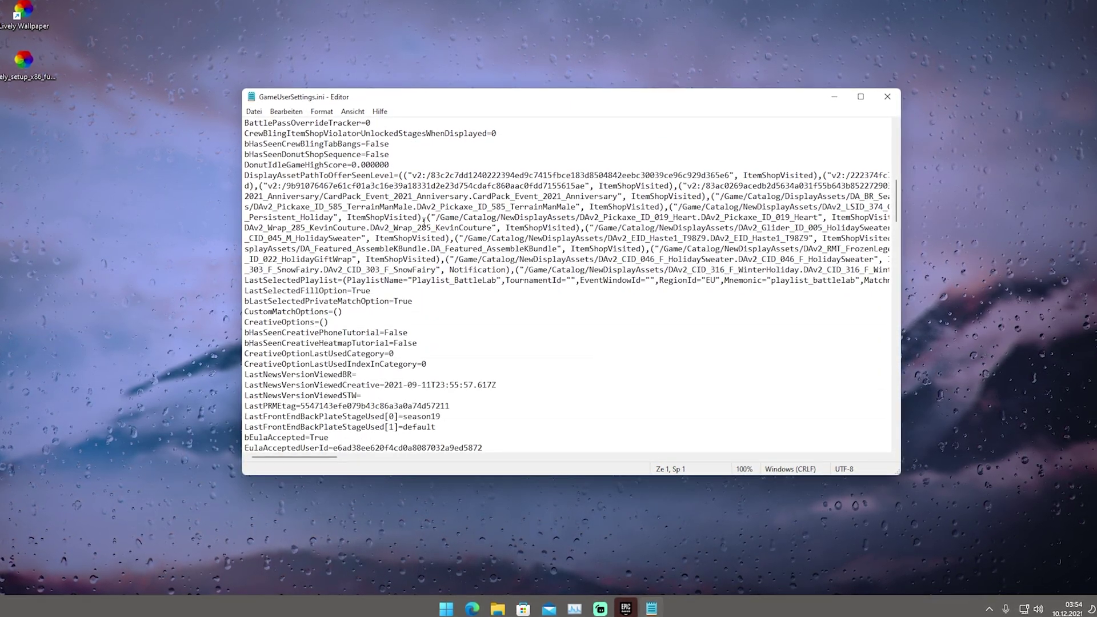
scroll(426, 230, down, 20)
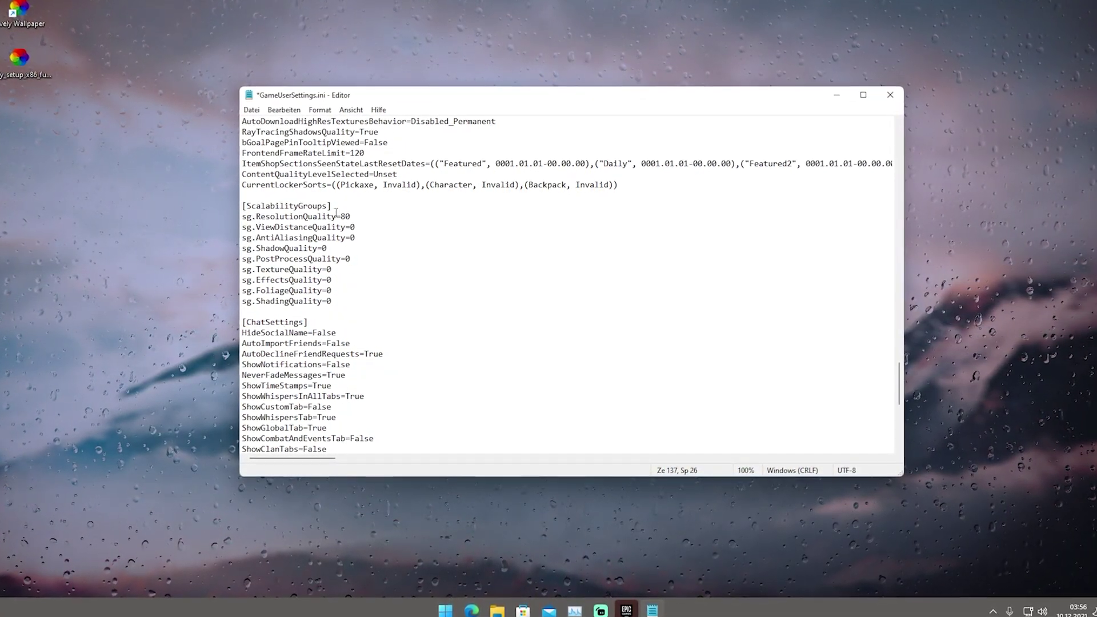
drag(351, 216, 339, 216)
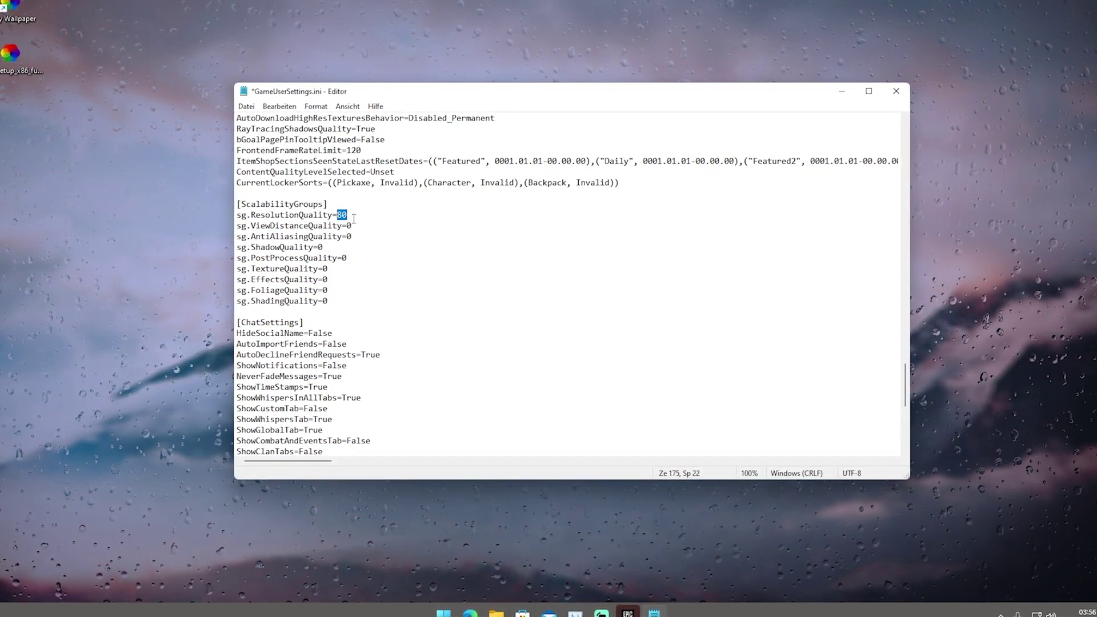
click(353, 216)
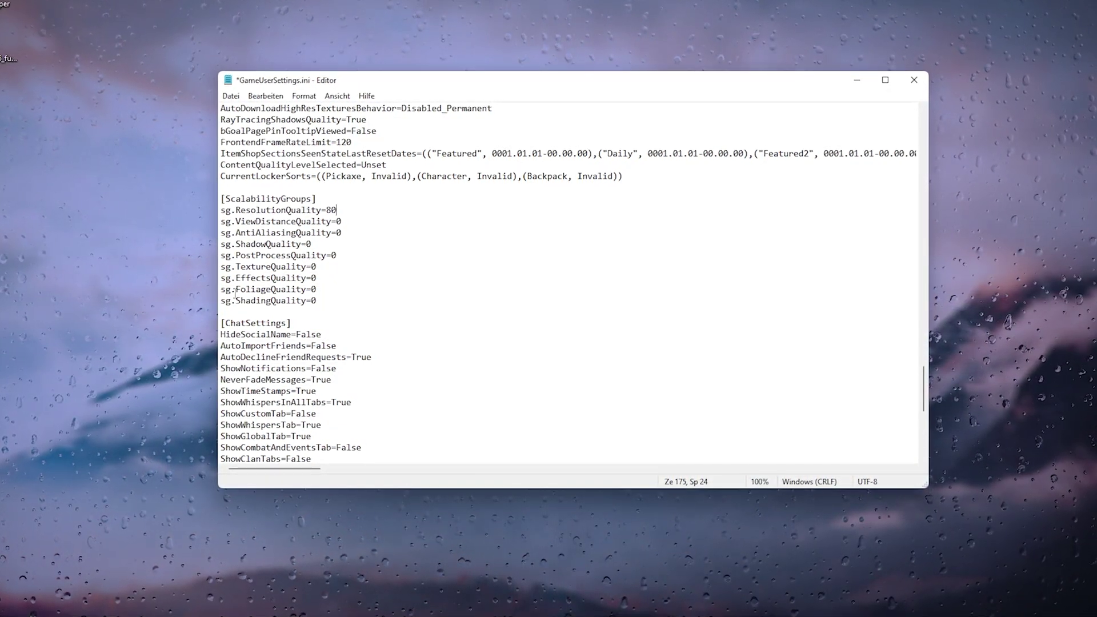
drag(332, 301, 220, 221)
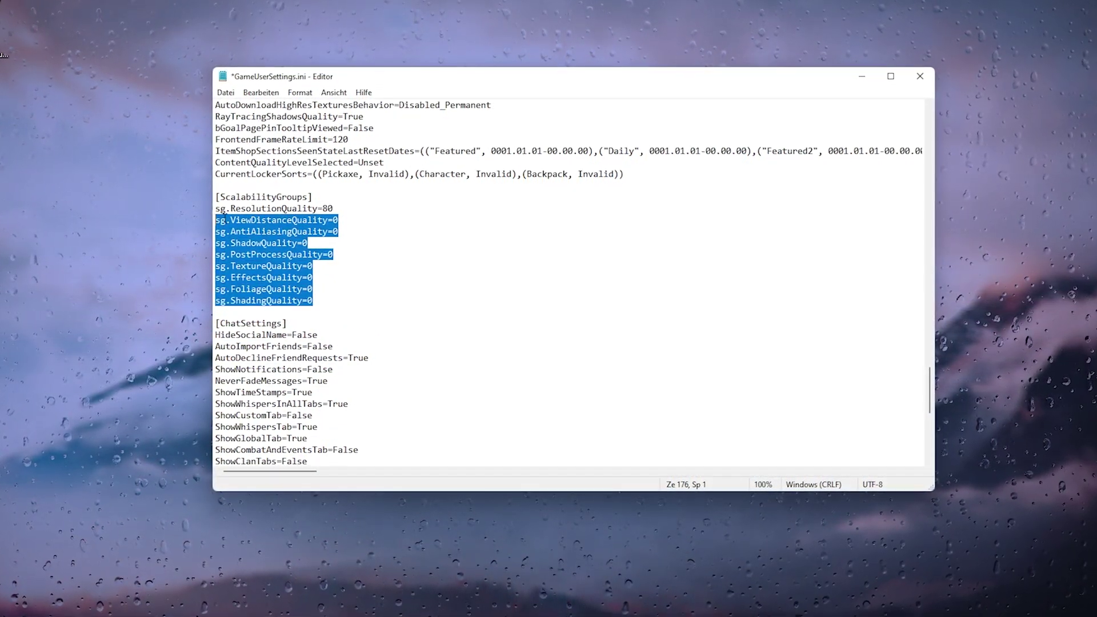
click(329, 267)
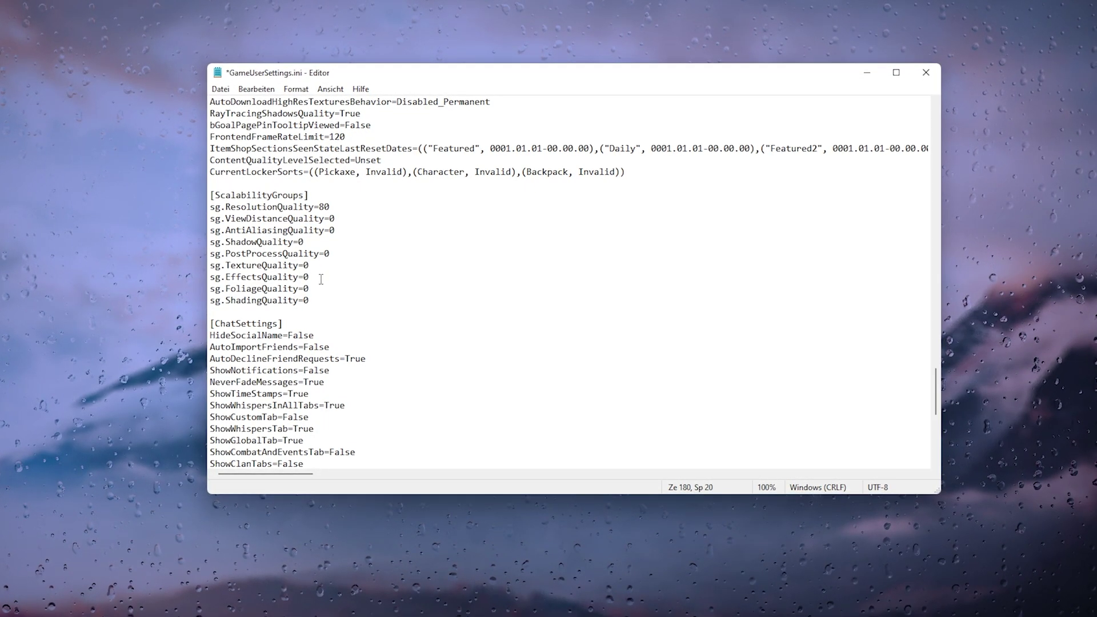
- Review the ChatSettings section and the remaining sections of the file through PerformanceMode
scroll(317, 291, down, 5)
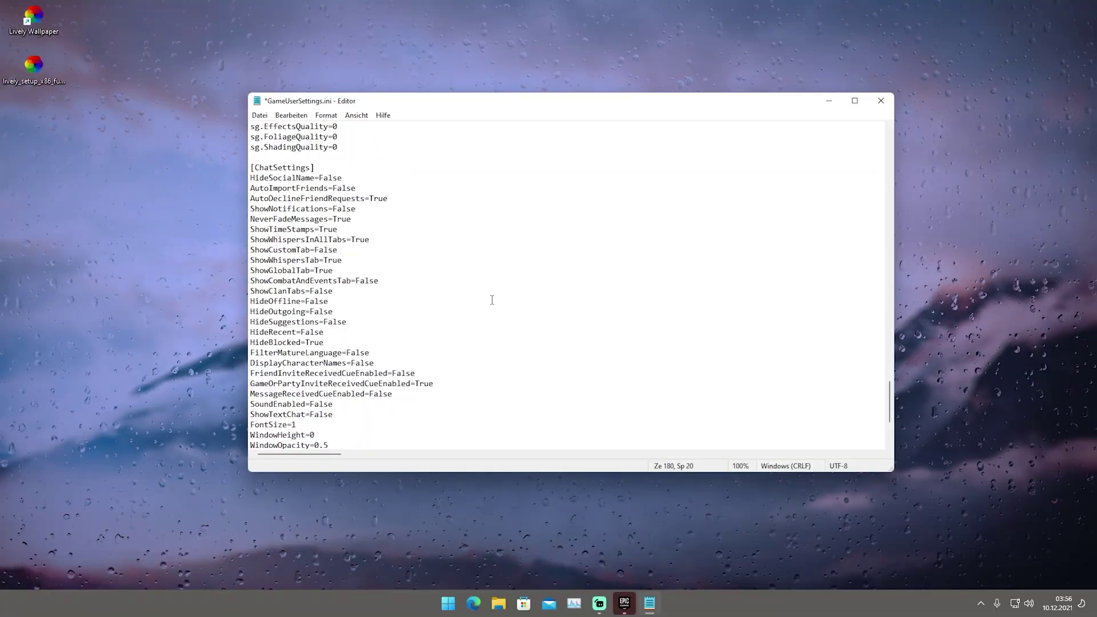
drag(252, 179, 368, 414)
click(367, 413)
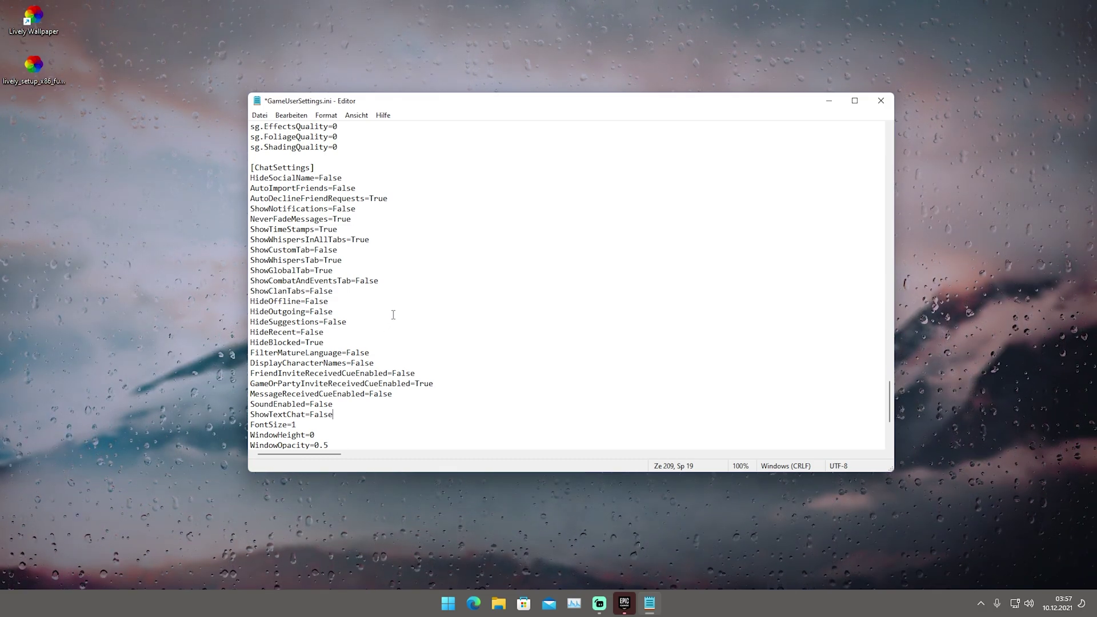
scroll(393, 314, down, 5)
click(349, 404)
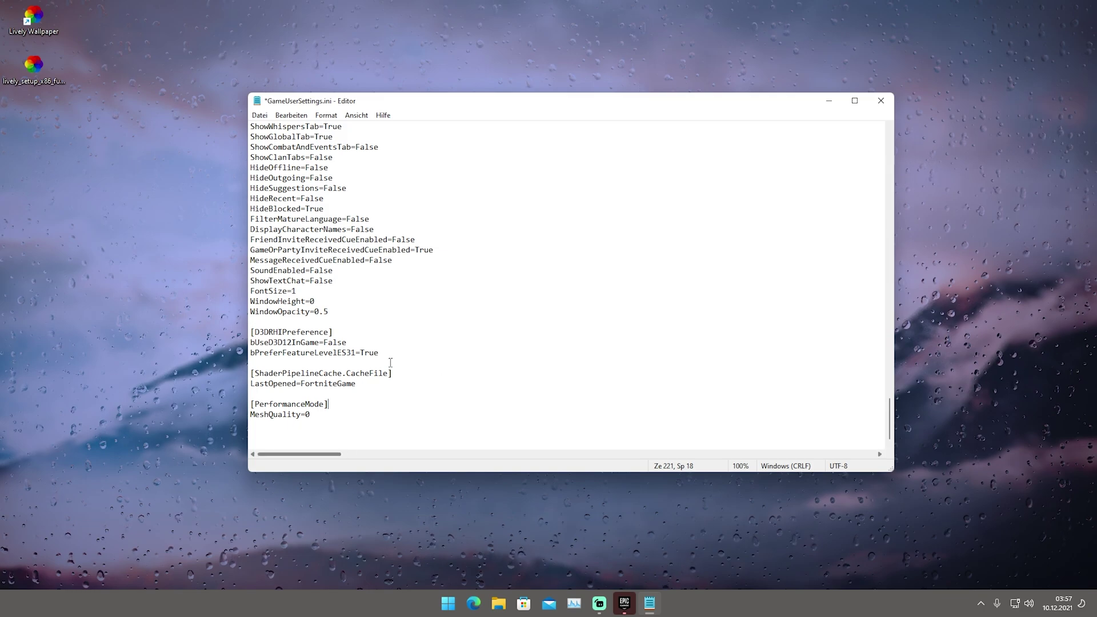
drag(343, 416, 222, 293)
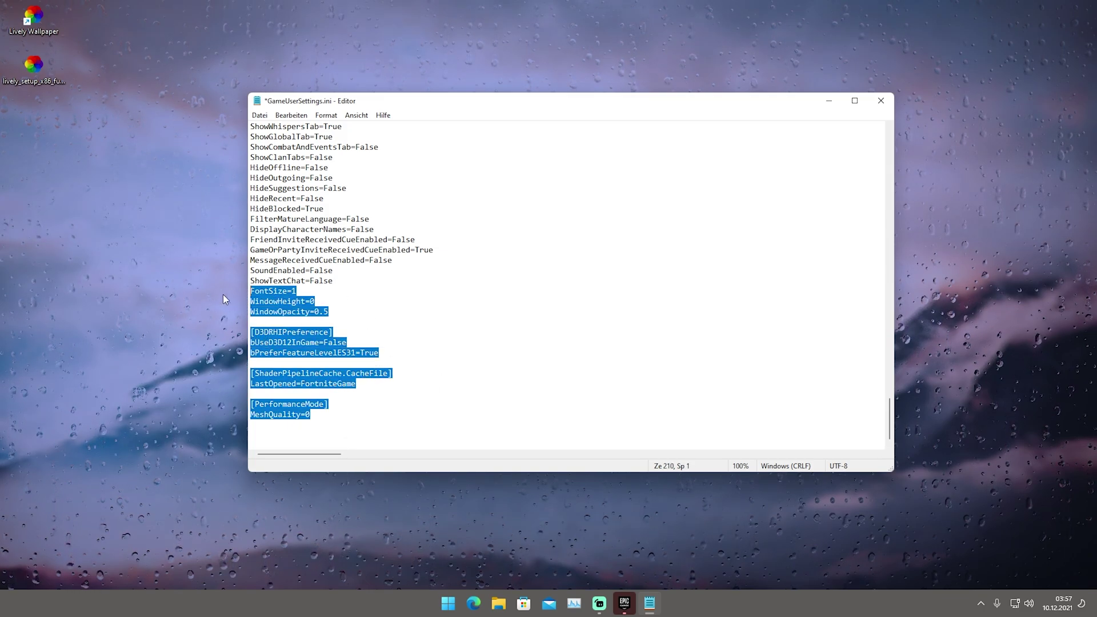
click(404, 432)
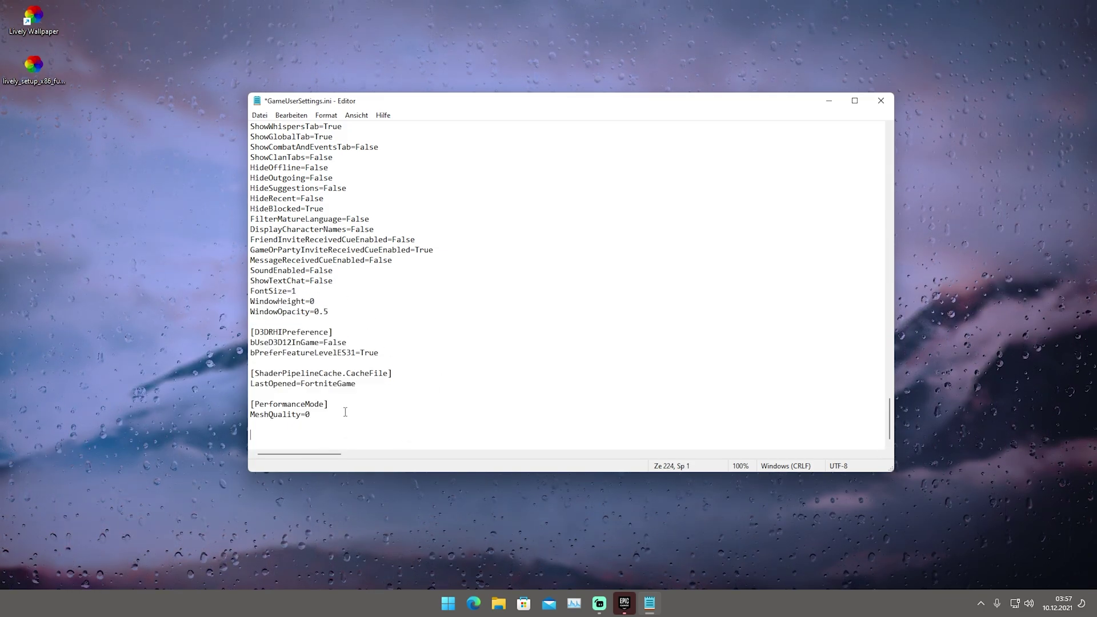
- Save the edited GameUserSettings.ini file
click(260, 115)
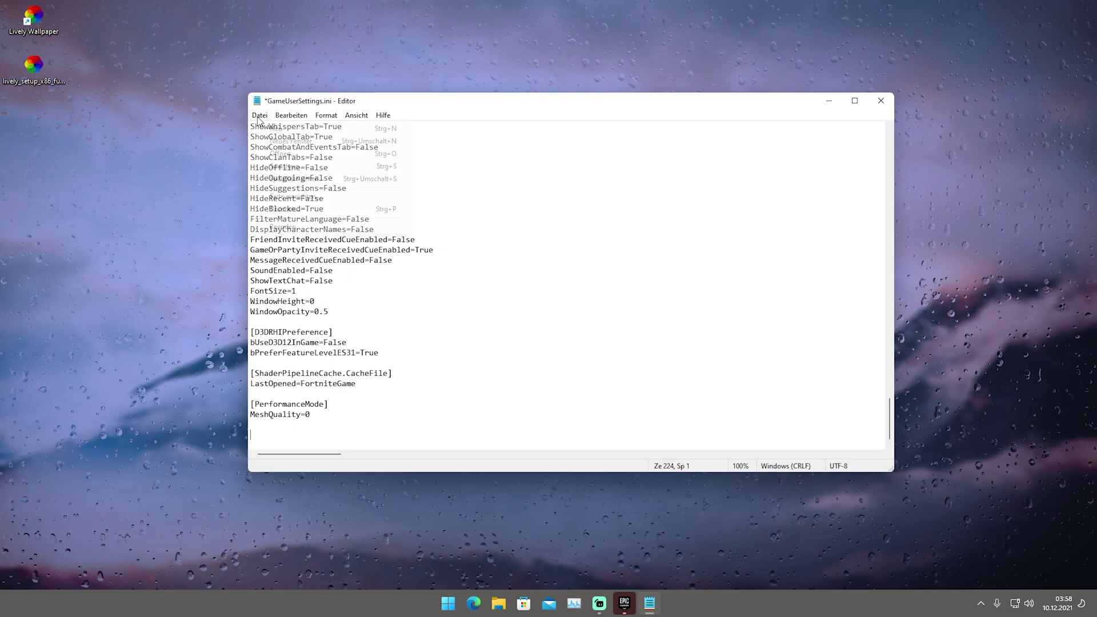
click(278, 166)
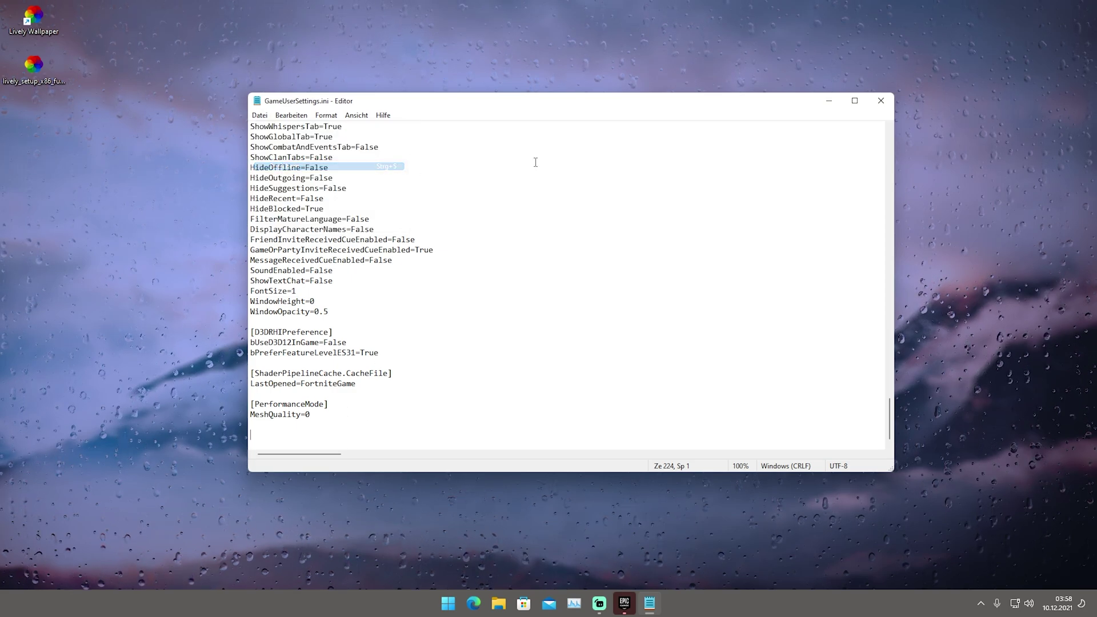
- Close the settings file, open the %temp% folder in File Explorer and go up to its parent AppData\Local folder
click(881, 100)
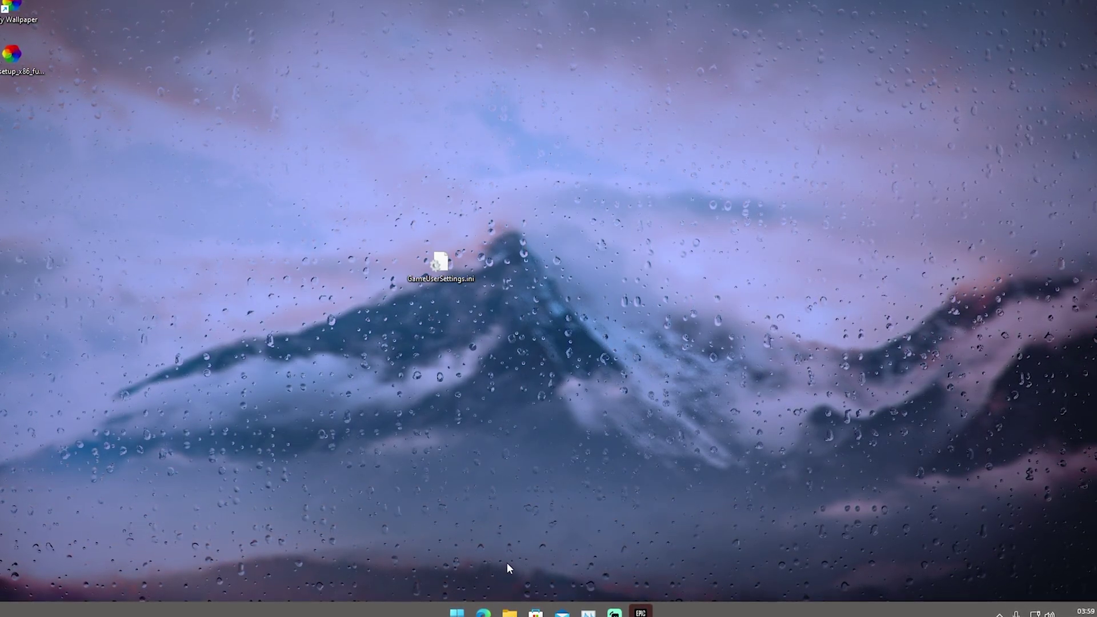
key(super)
text(%temp%)
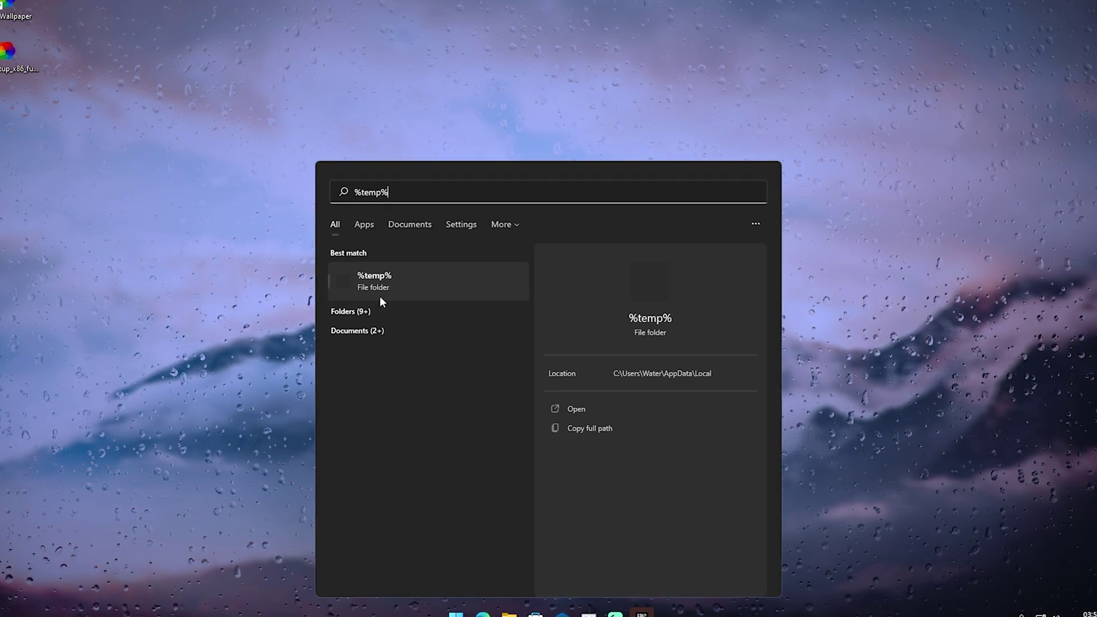
click(380, 295)
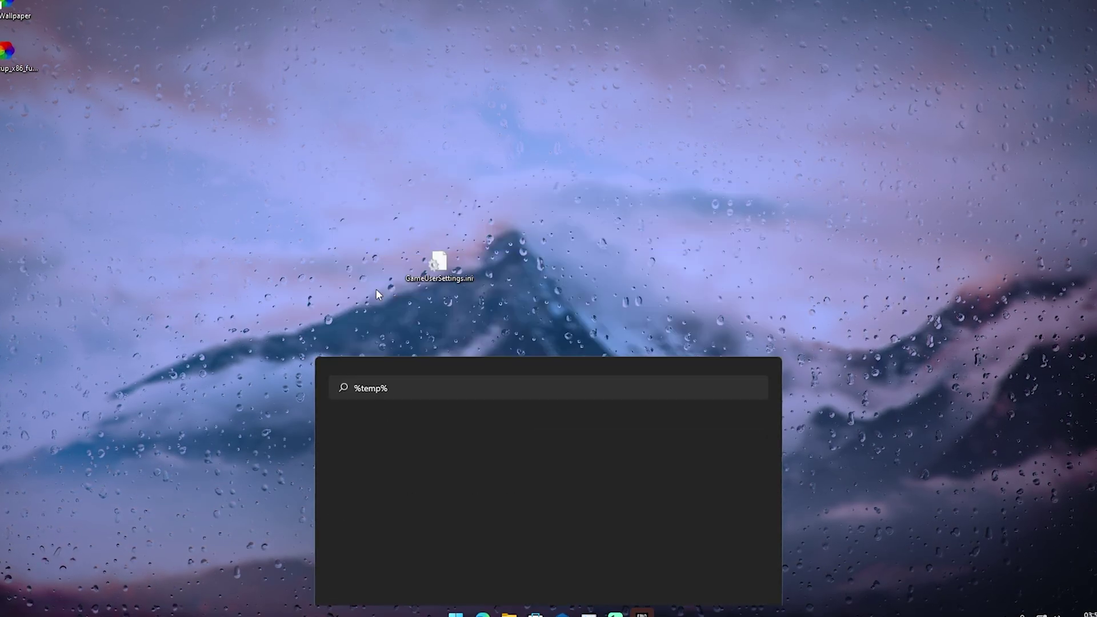
click(556, 117)
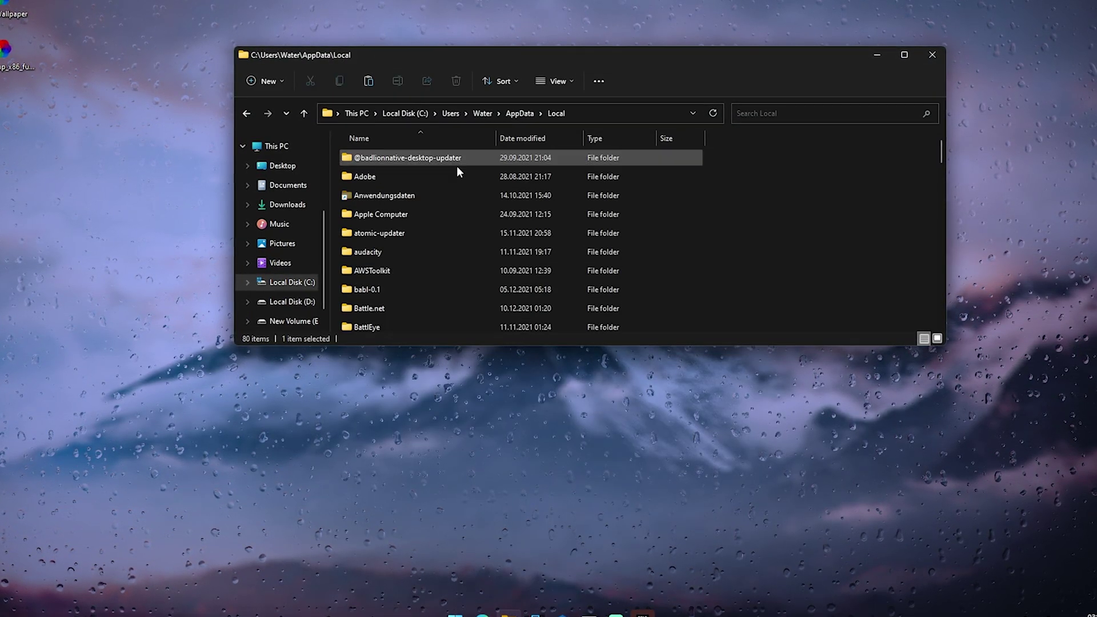
- Find the FortniteGame folder in AppData\Local and open its Saved\Config\WindowsClient subfolder
click(416, 195)
key(f)
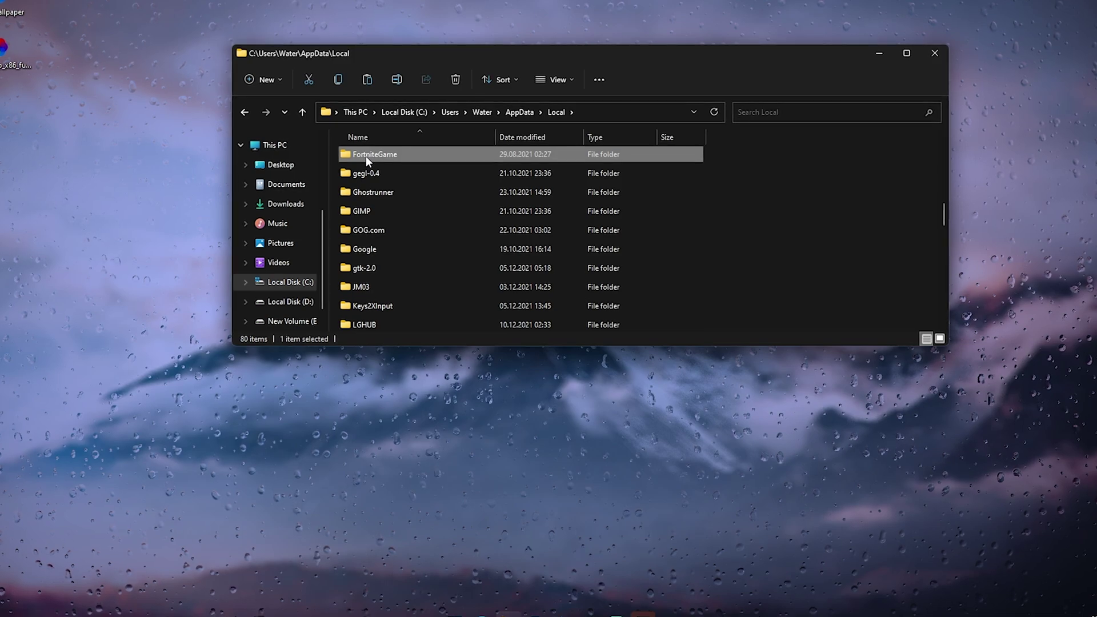
double_click(366, 156)
double_click(361, 160)
click(363, 175)
double_click(362, 175)
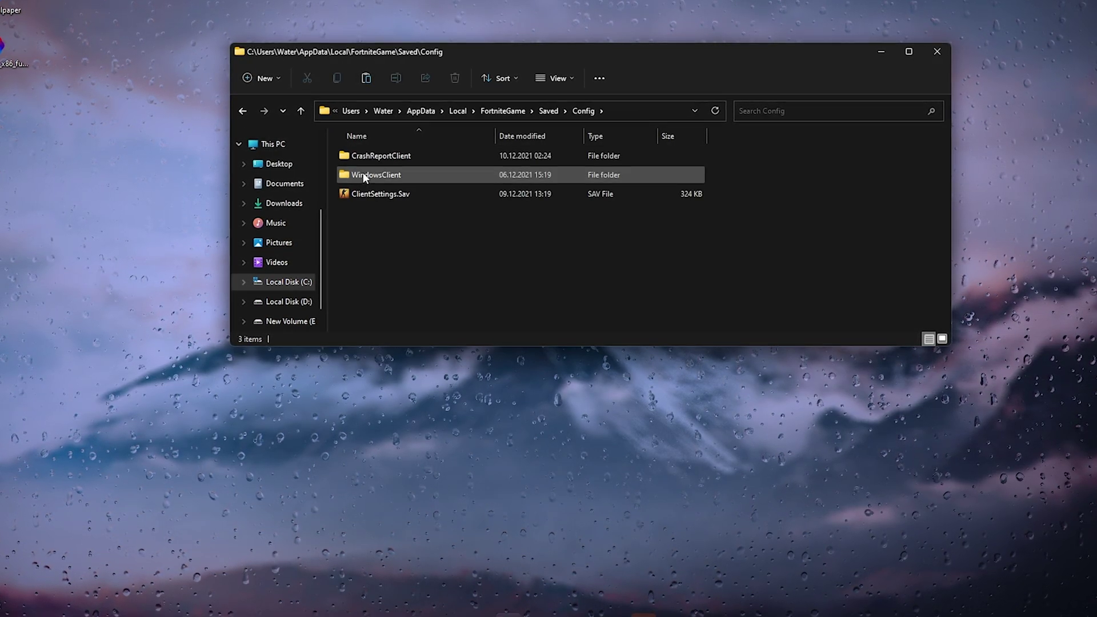
double_click(363, 173)
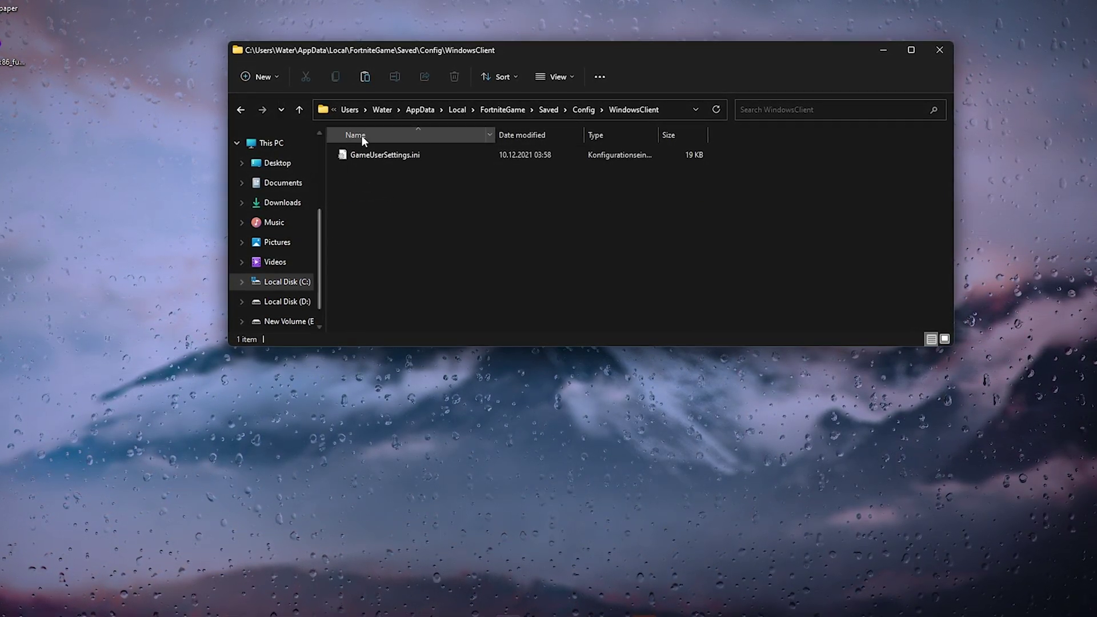
- Replace GameUserSettings.ini in the WindowsClient folder by deleting the existing file and moving in the edited one from the desktop
click(401, 162)
right_click(391, 159)
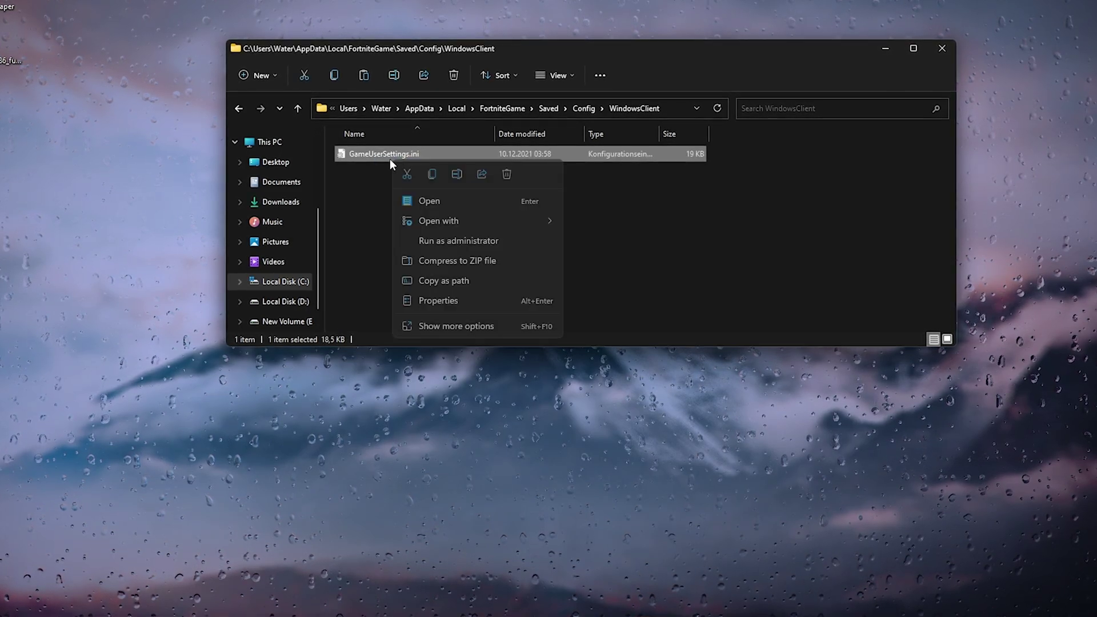
click(506, 174)
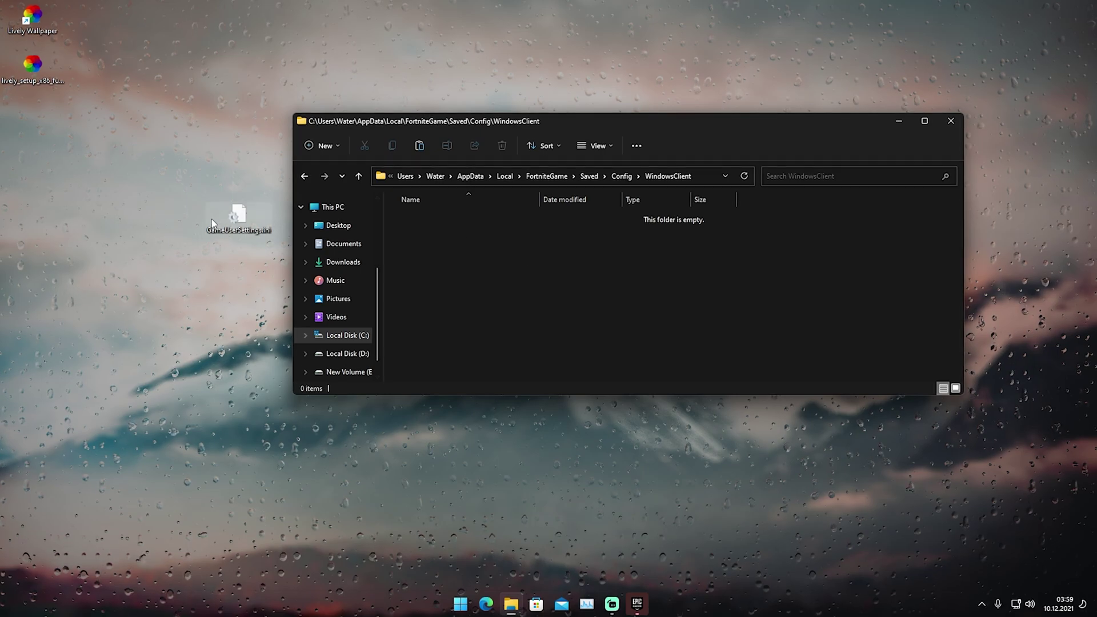
drag(228, 211, 444, 247)
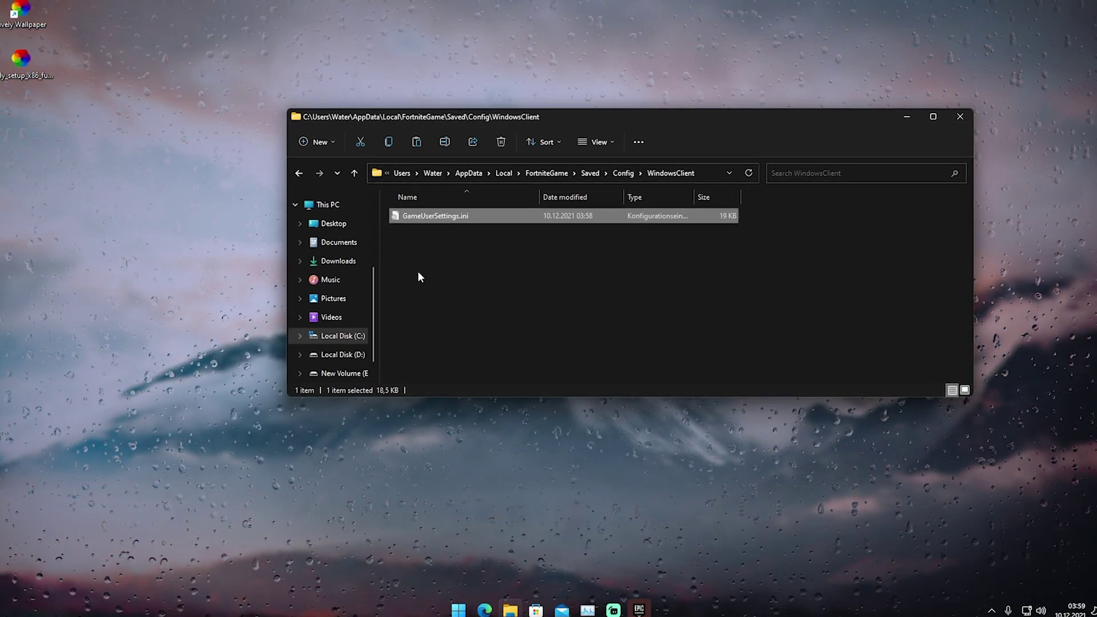
- Set the GameUserSettings.ini file in the WindowsClient folder to Read-only in its properties and apply the change
right_click(424, 219)
click(461, 351)
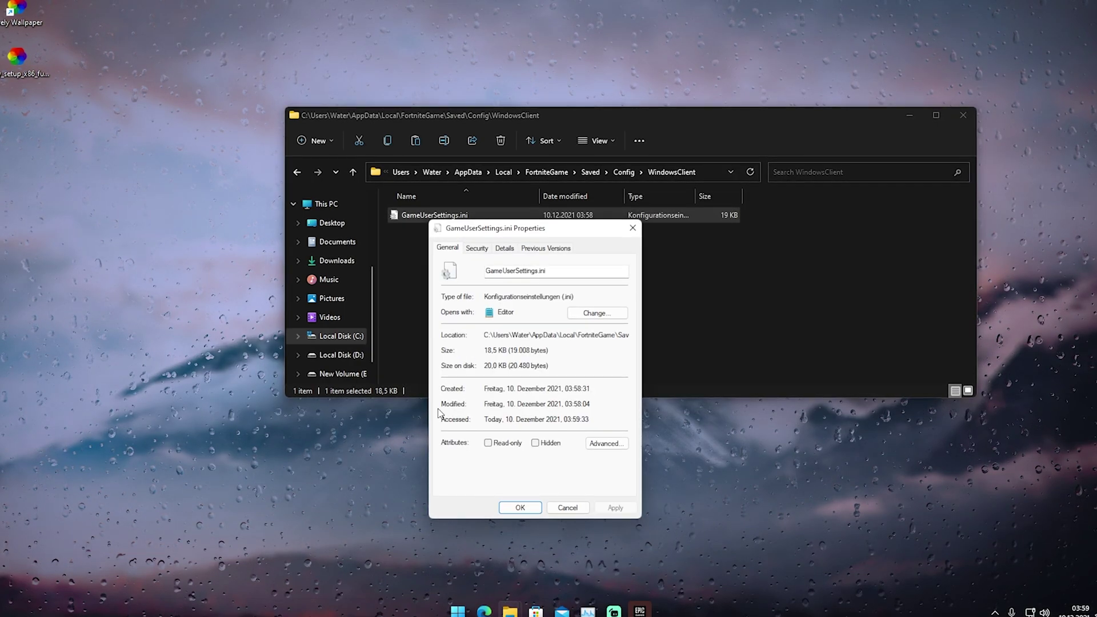
click(495, 444)
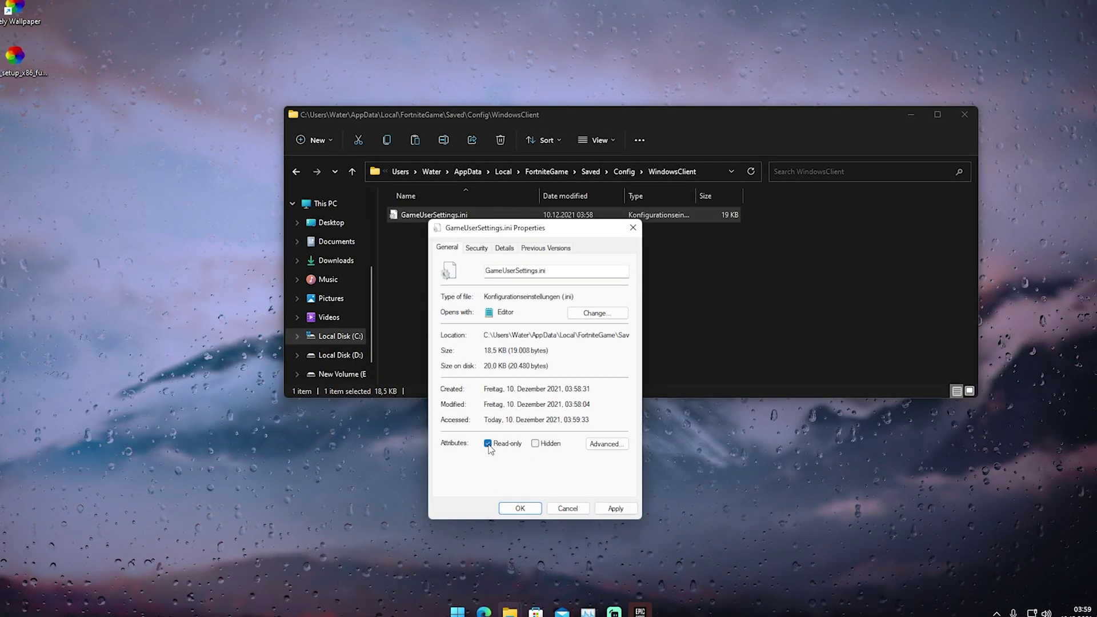
click(616, 508)
click(519, 509)
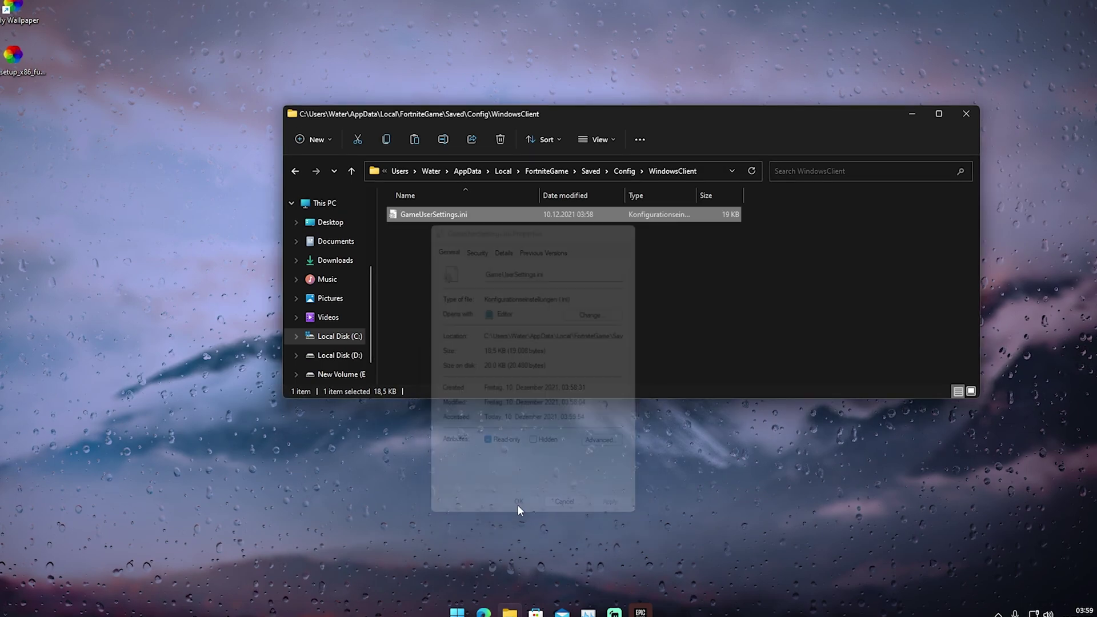